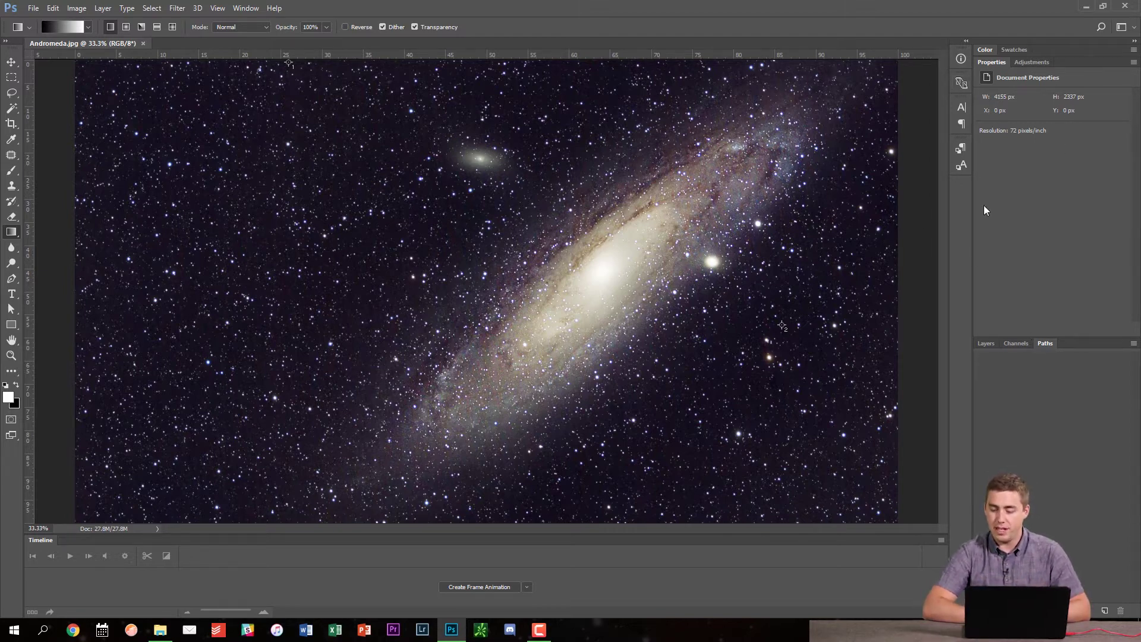
- Open the History panel from the Window menu and float it on the image's left side
click(246, 9)
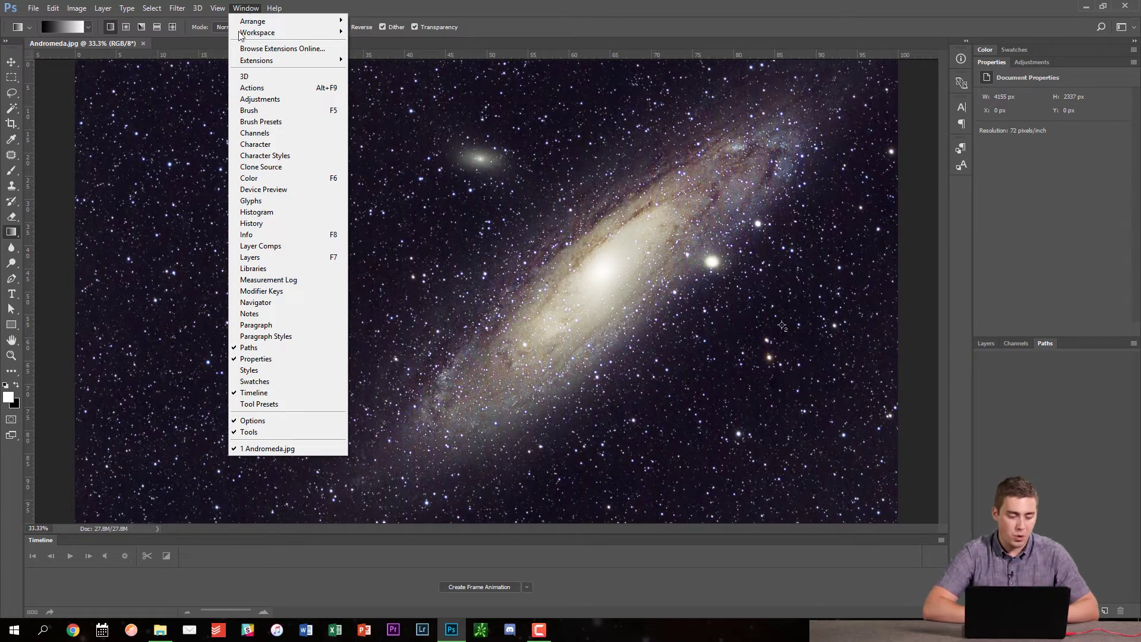
click(262, 223)
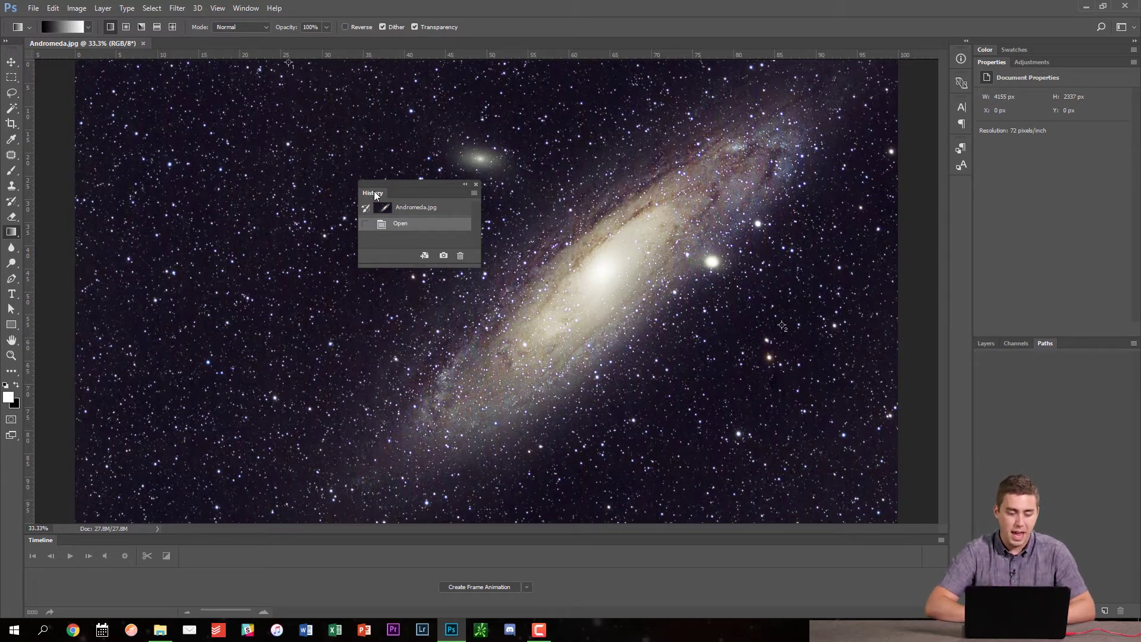
drag(374, 195, 172, 264)
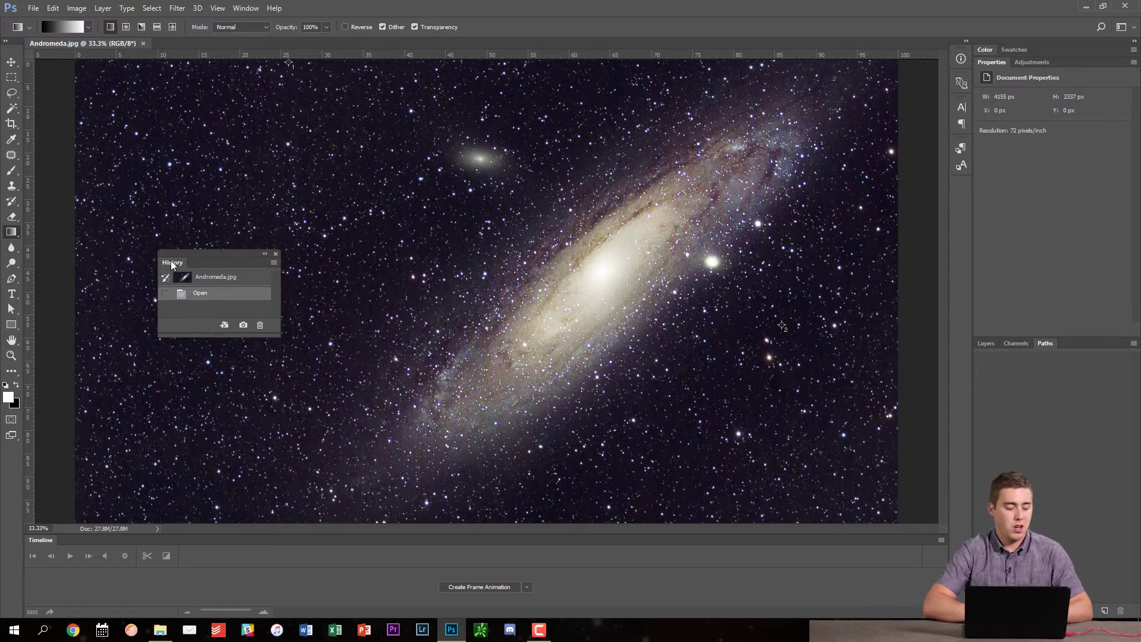
- Move History further up-left, then undock Layers, Paths and Channels as separate floating panels
drag(173, 262, 147, 222)
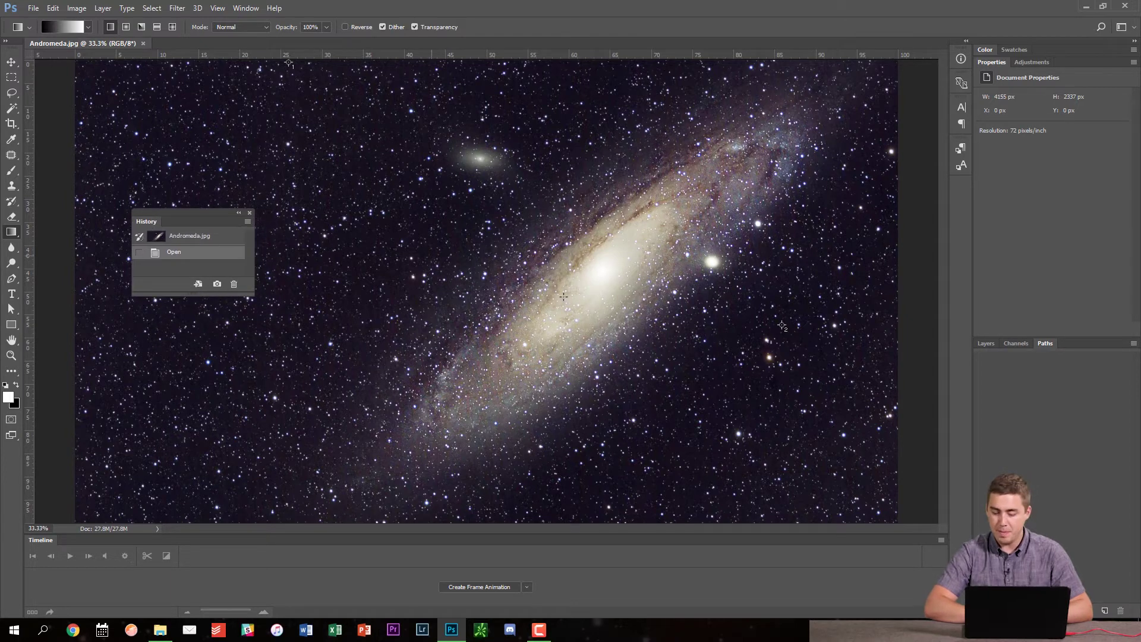
click(986, 343)
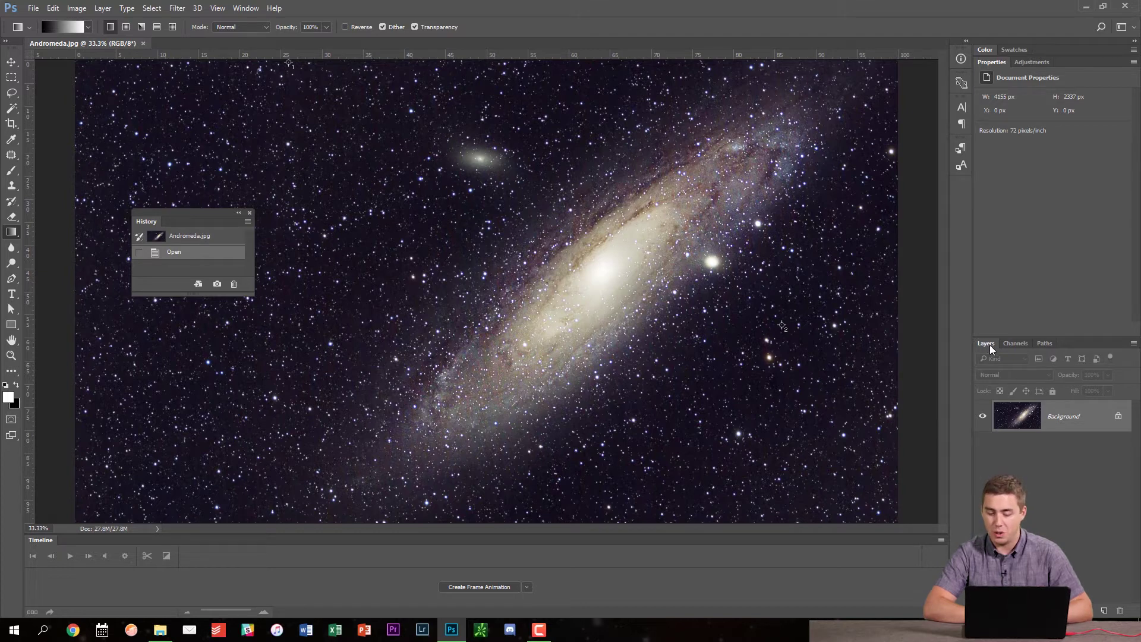
drag(990, 345, 358, 141)
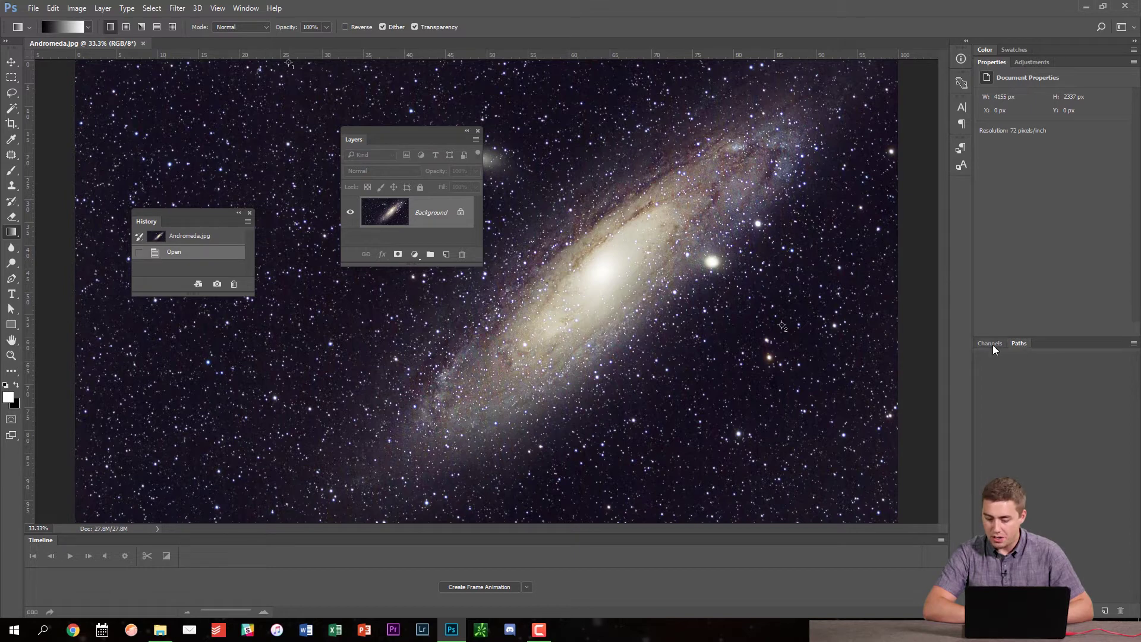
drag(1020, 342, 560, 155)
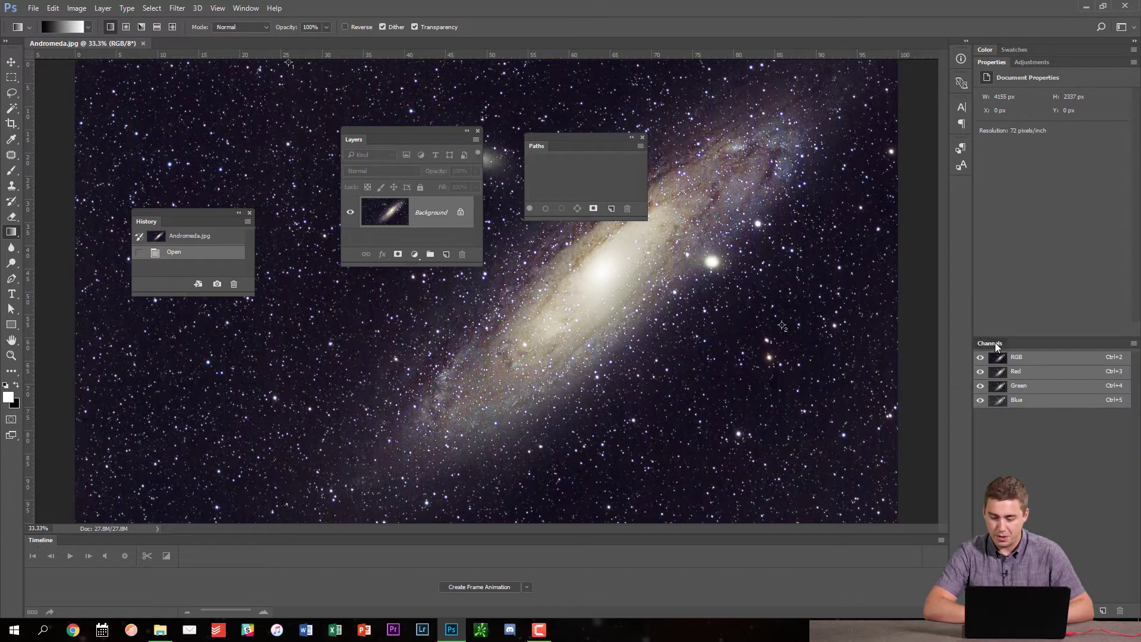
drag(995, 343, 691, 139)
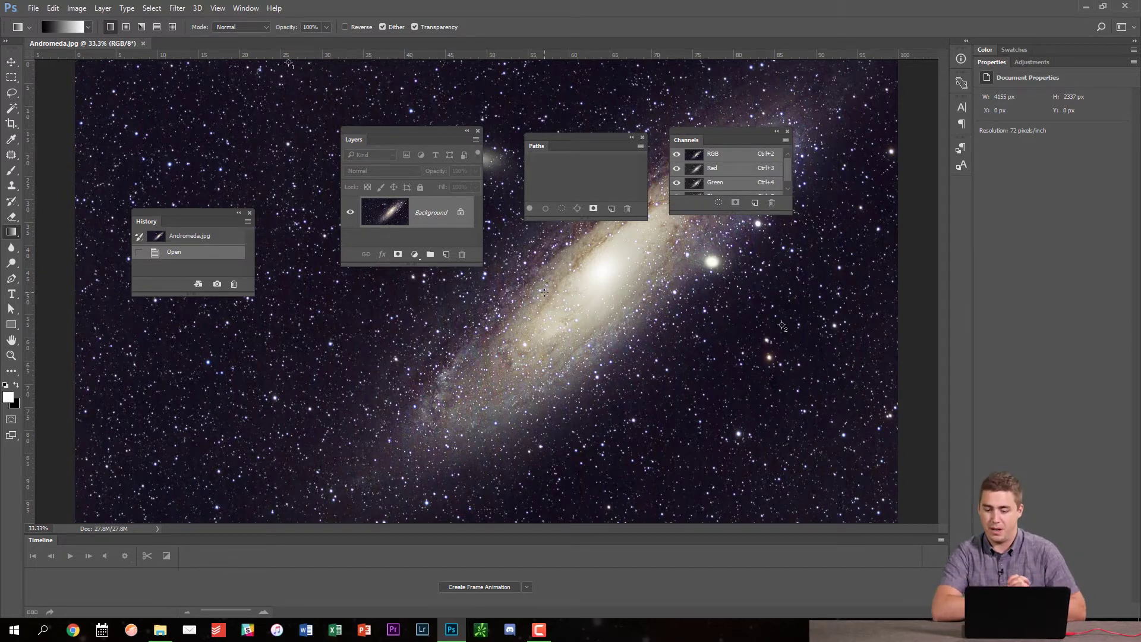
- Close the Properties panel and float the Adjustments panel over the image
right_click(995, 61)
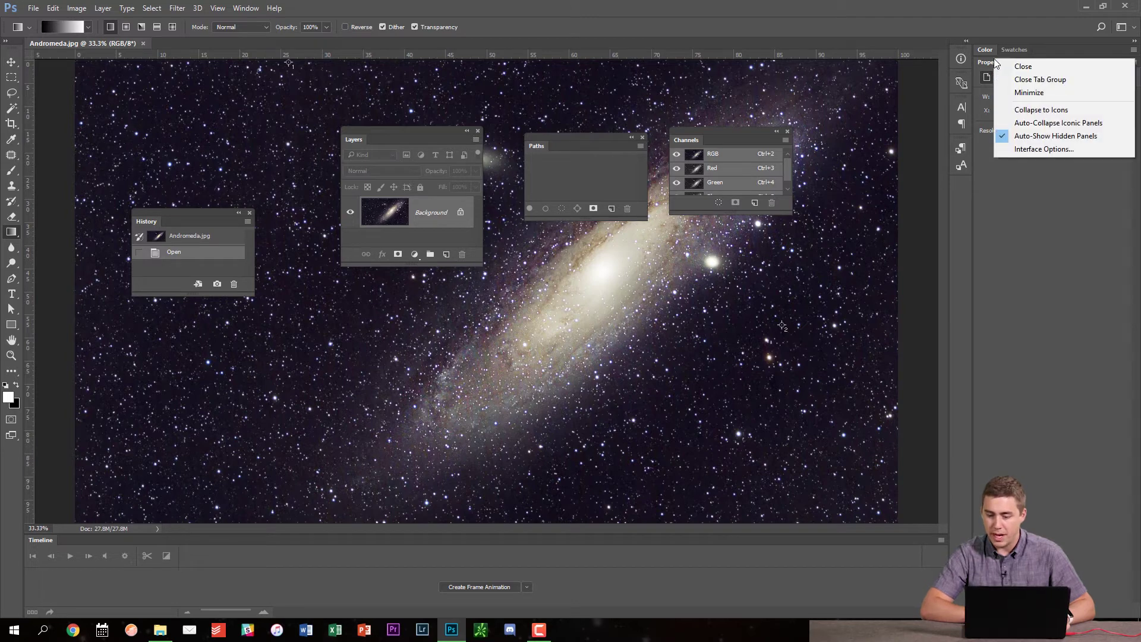
click(1003, 68)
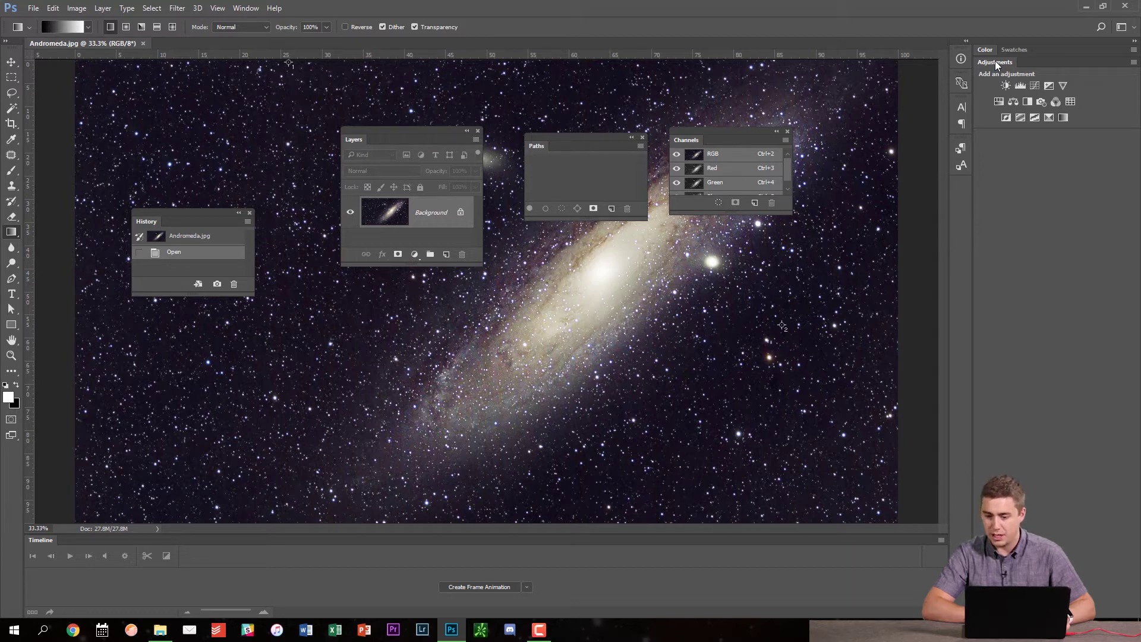
drag(995, 62, 667, 304)
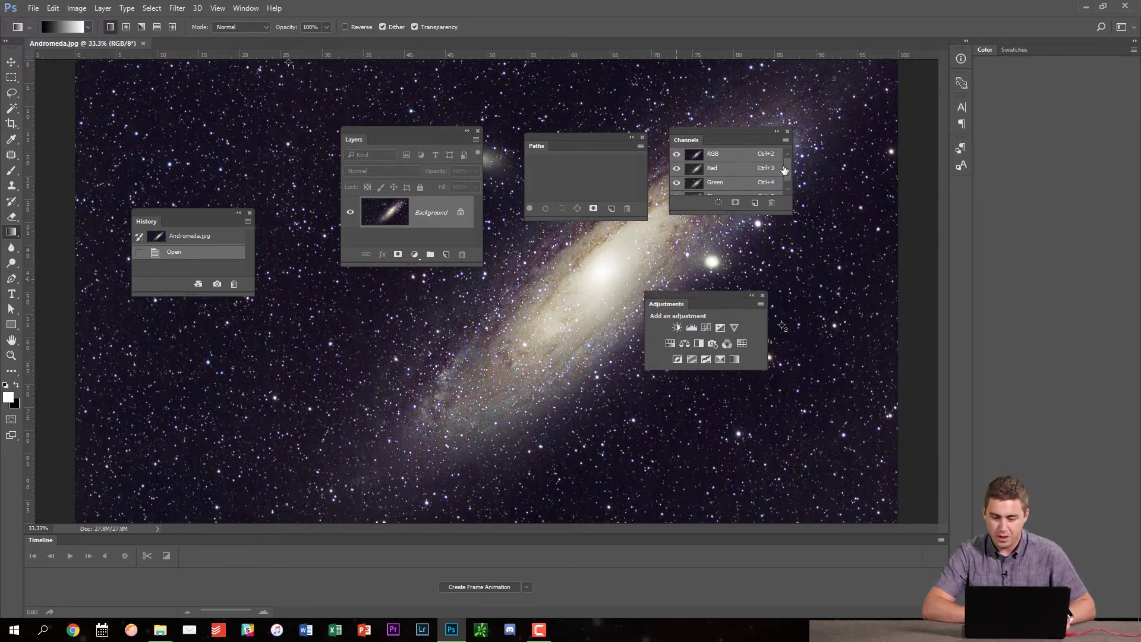
- Close the docked Color, Swatches and Info panels
right_click(989, 51)
click(1004, 64)
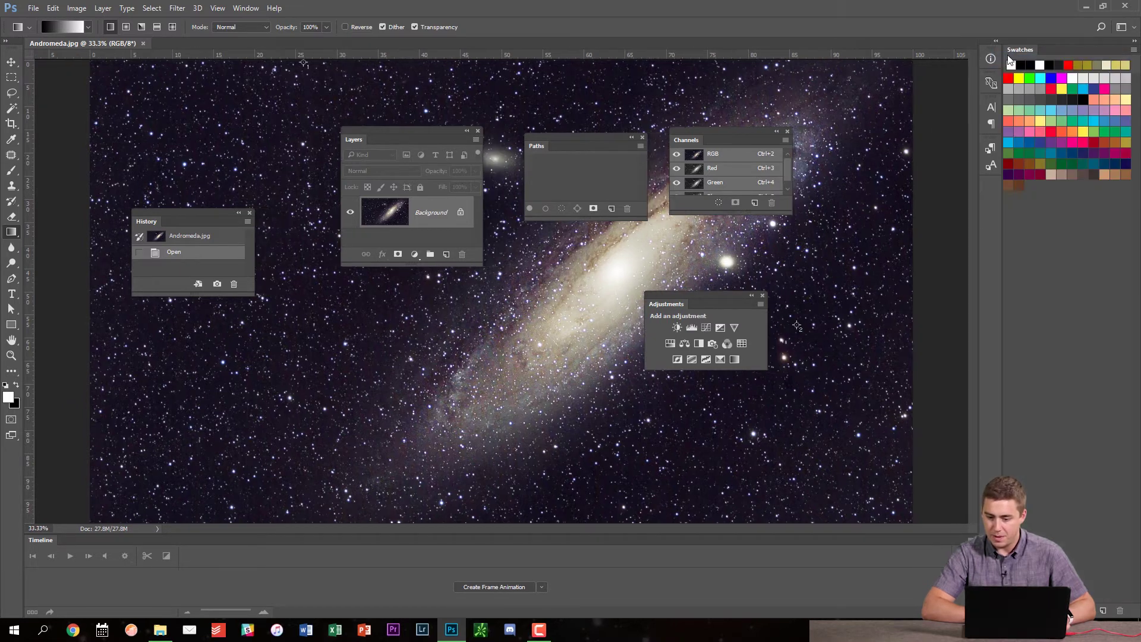
right_click(1022, 53)
click(1026, 62)
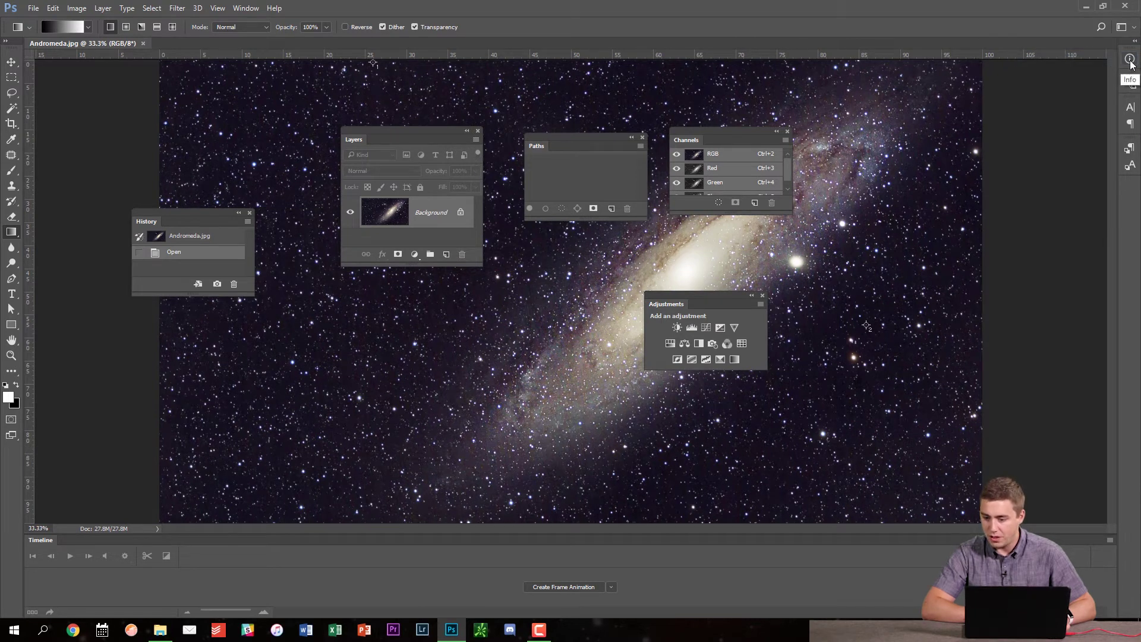
right_click(1131, 64)
click(1035, 60)
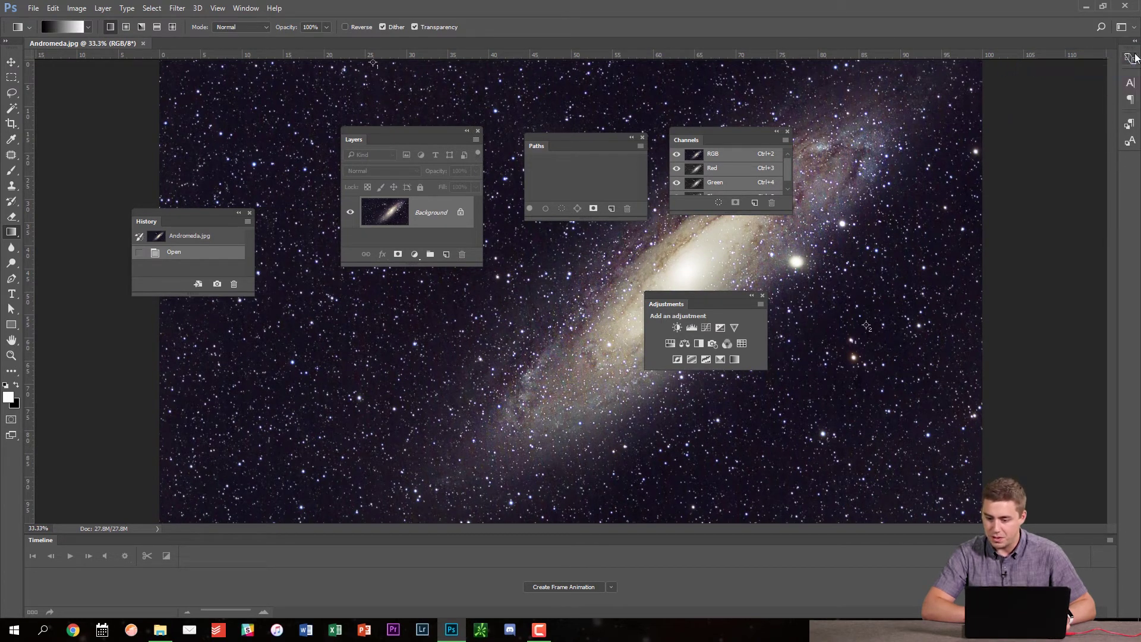
- Close the remaining docked icon panels, leaving the right side empty
right_click(1137, 55)
click(1137, 59)
right_click(1129, 62)
click(1122, 70)
right_click(1130, 59)
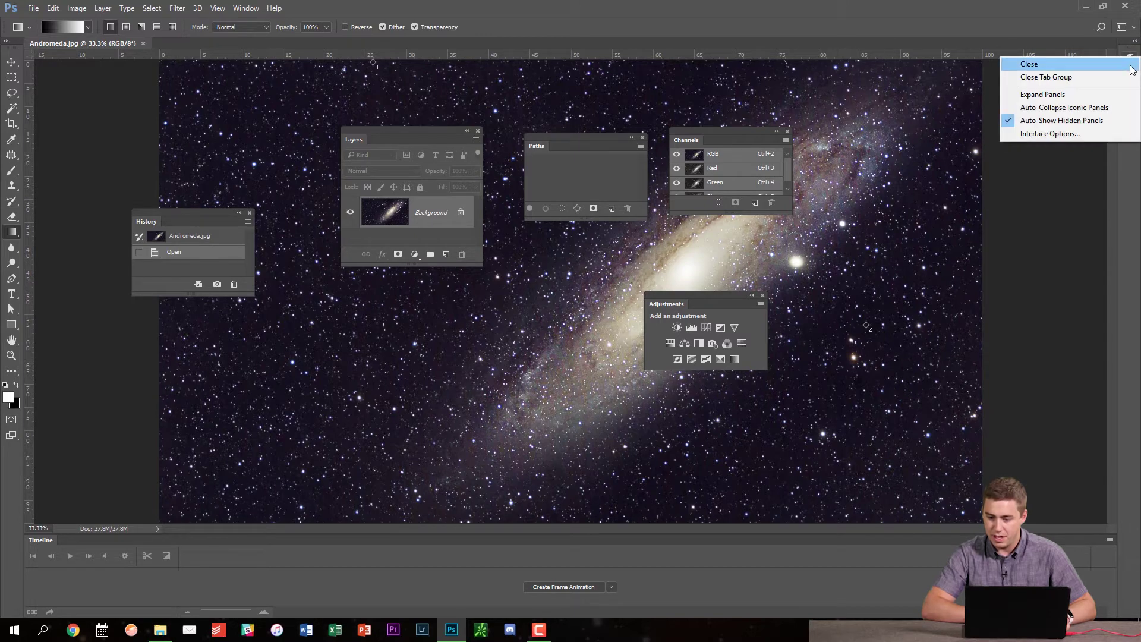
click(1130, 65)
right_click(1129, 66)
click(1128, 68)
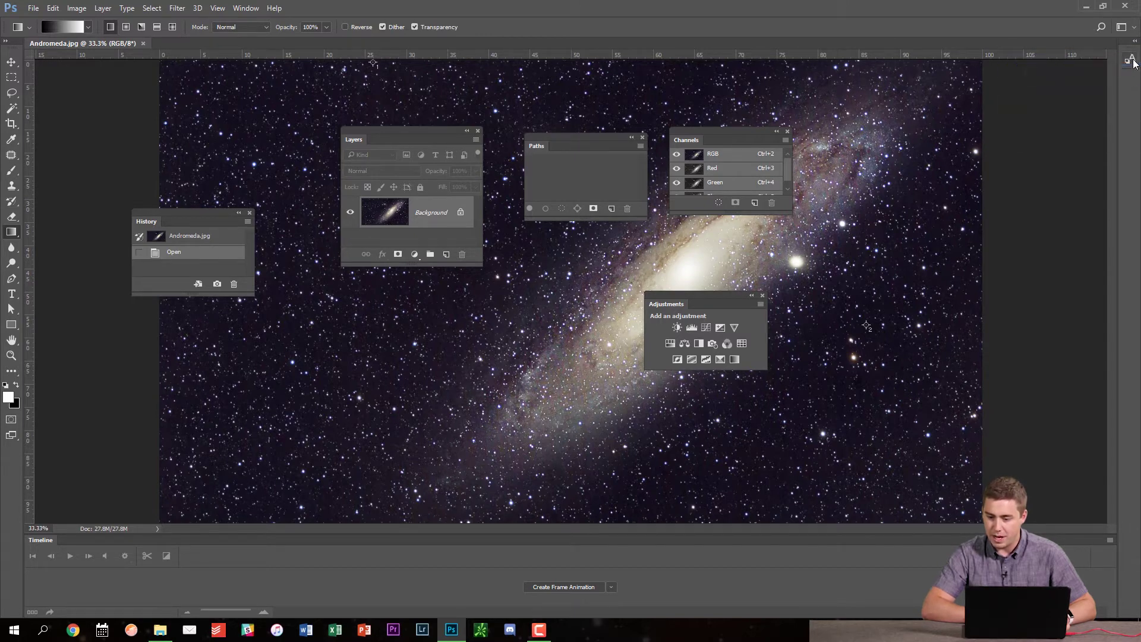
right_click(1129, 68)
click(1128, 70)
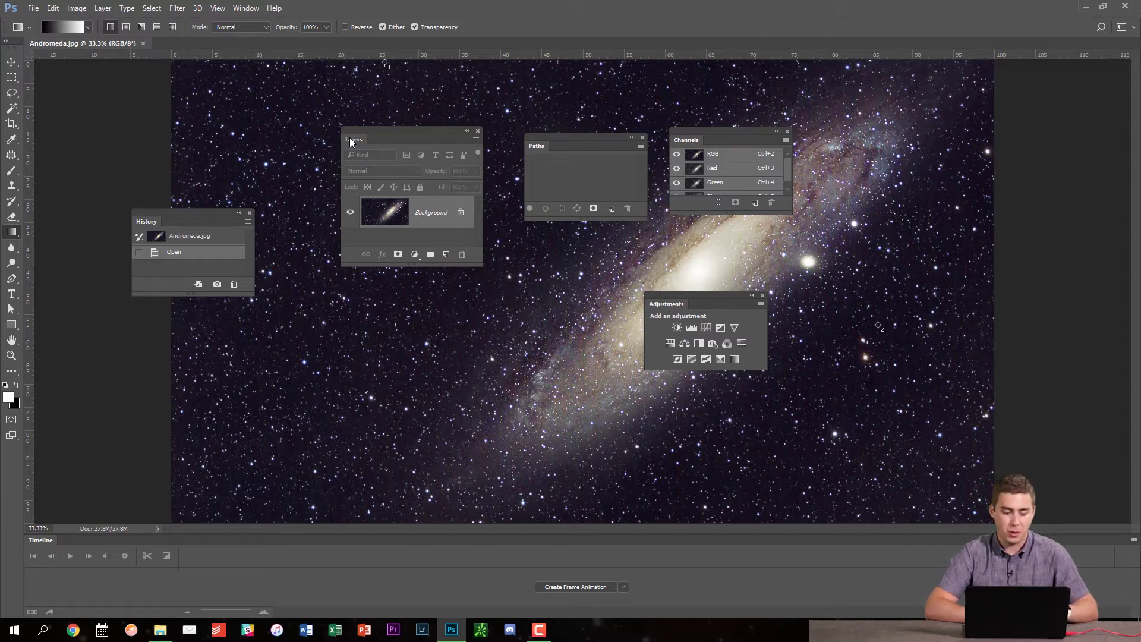
- Dock Layers as a widened column on the right edge and group Channels with it
drag(351, 140, 833, 331)
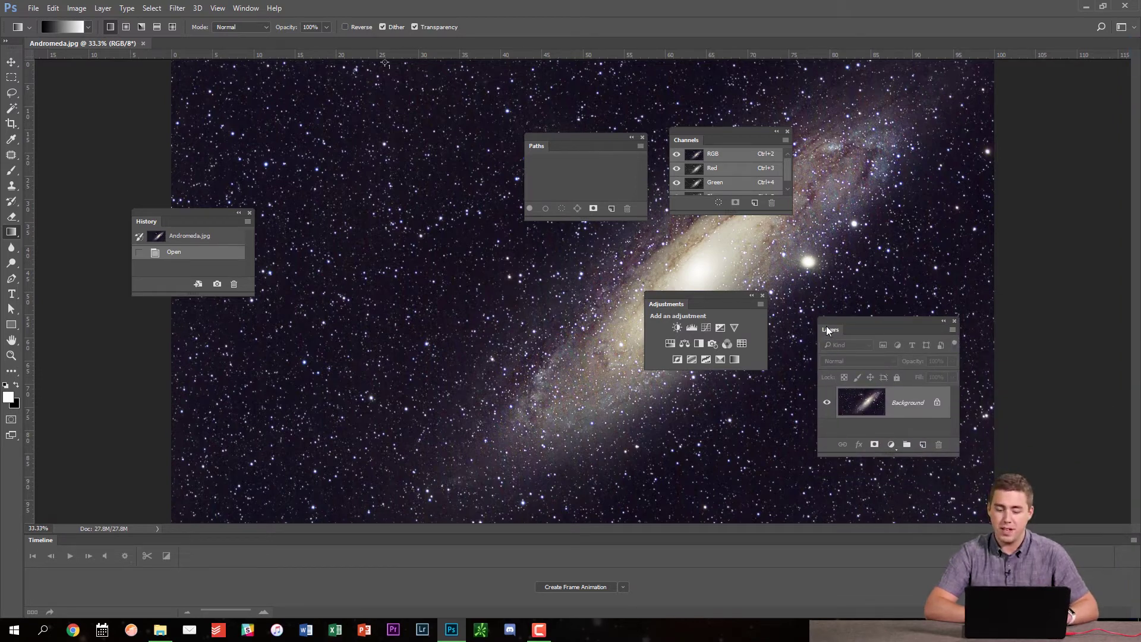
drag(828, 328, 1083, 375)
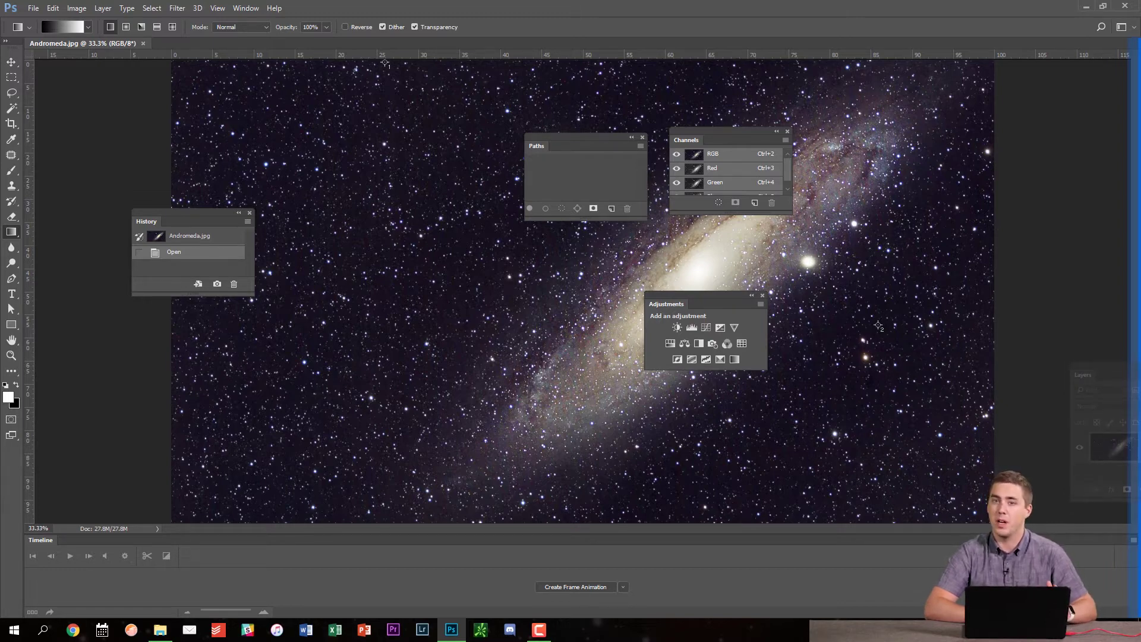
drag(1083, 375, 1083, 375)
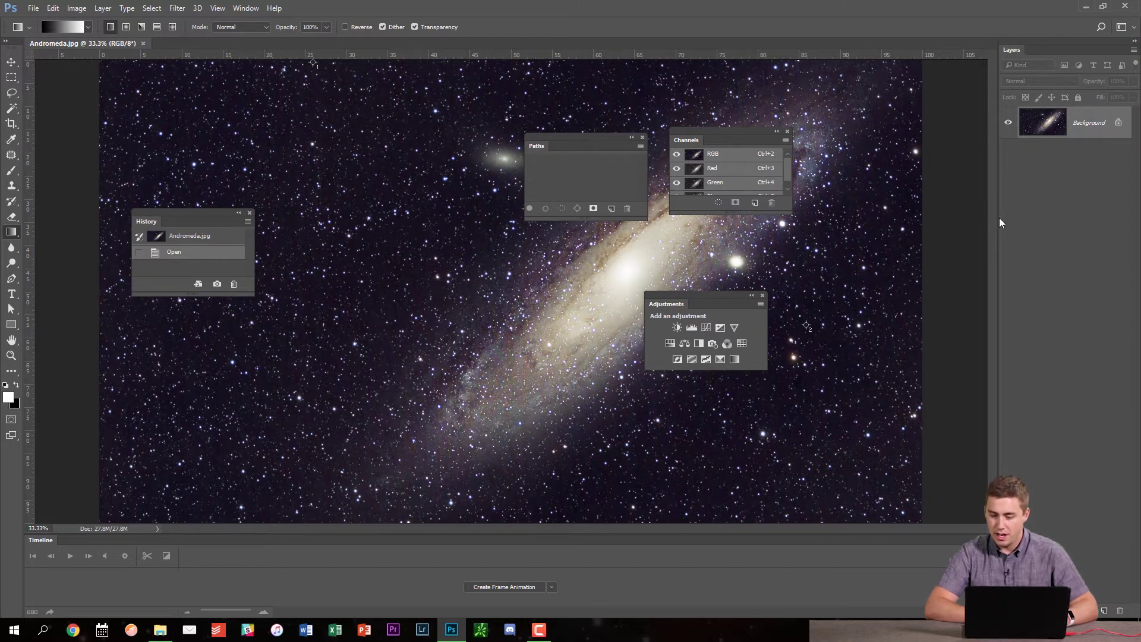
drag(998, 221, 951, 221)
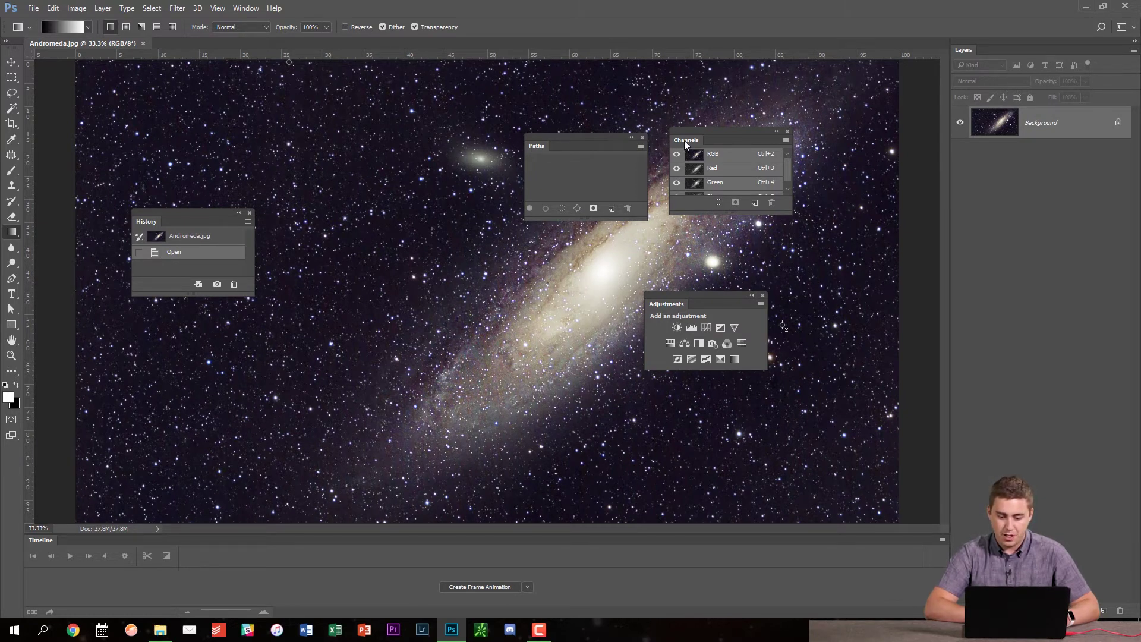
drag(683, 140, 982, 52)
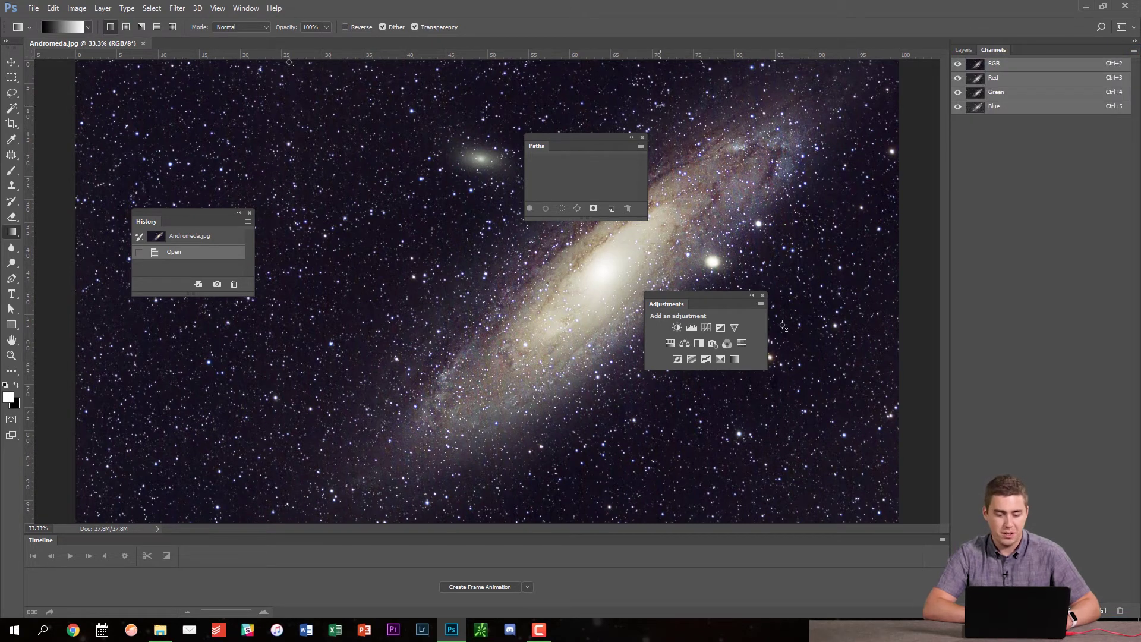
- Add the floating Paths panel as a third tab beside Layers and Channels
drag(532, 145, 1039, 52)
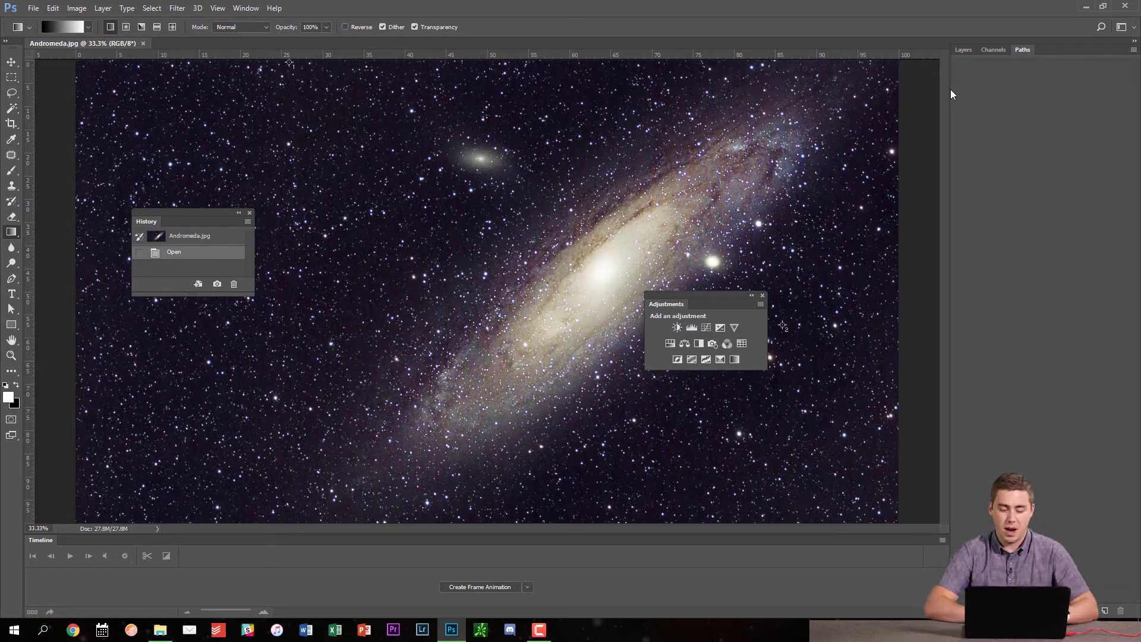
- Dock Adjustments above the Layers group and add History as a tab beside it
drag(661, 302, 969, 45)
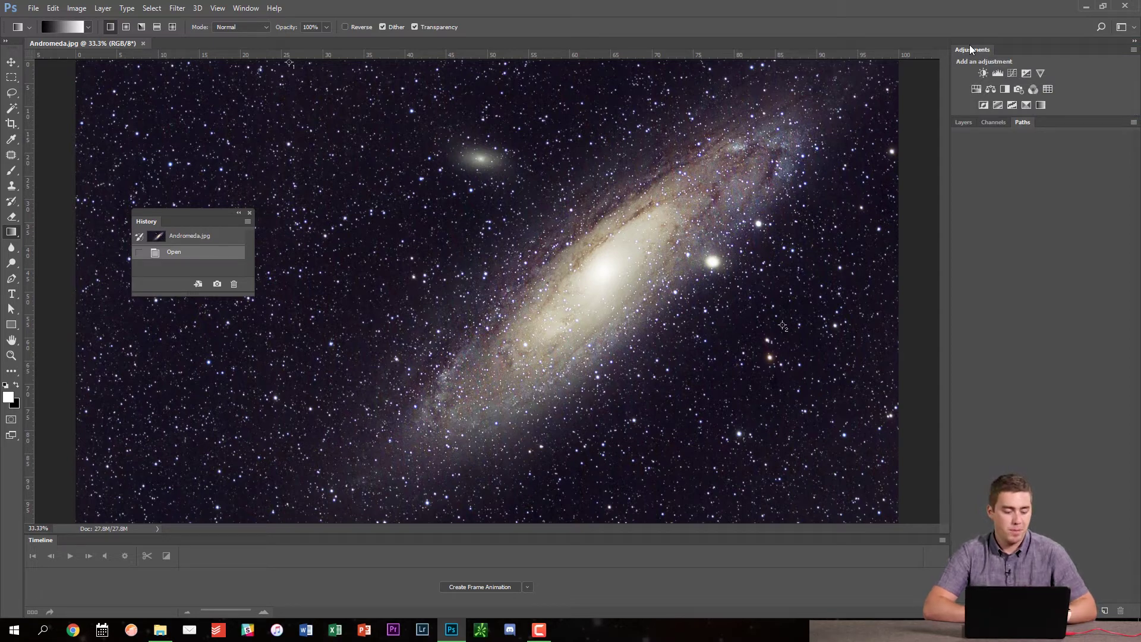
drag(147, 222, 1012, 49)
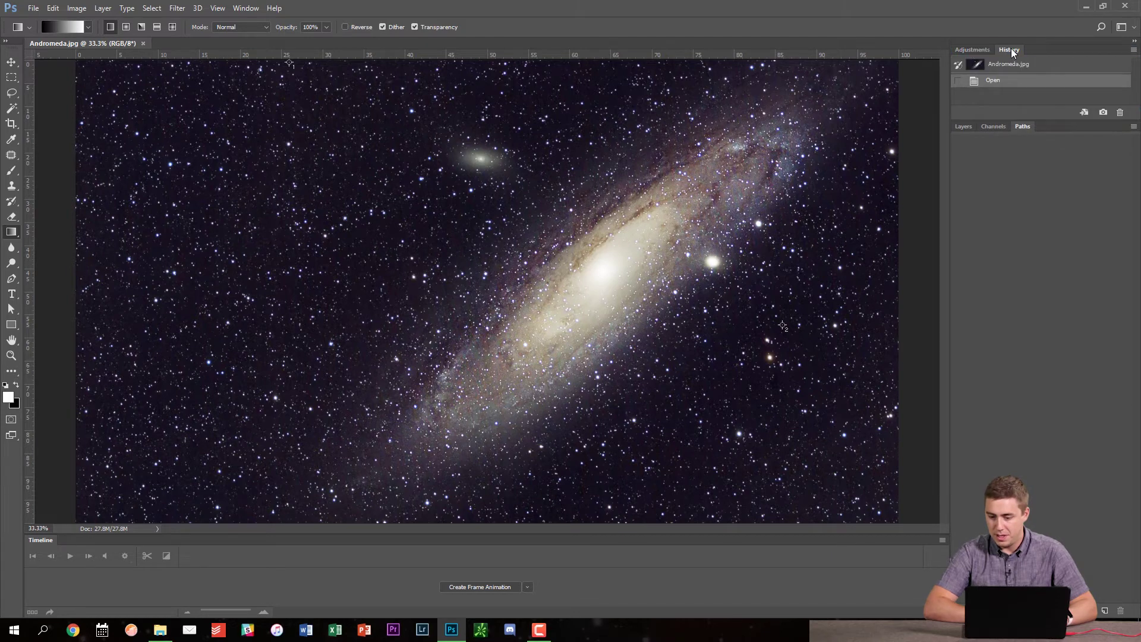
- Bring the Adjustments tab forward and close the animation Timeline panel
click(976, 50)
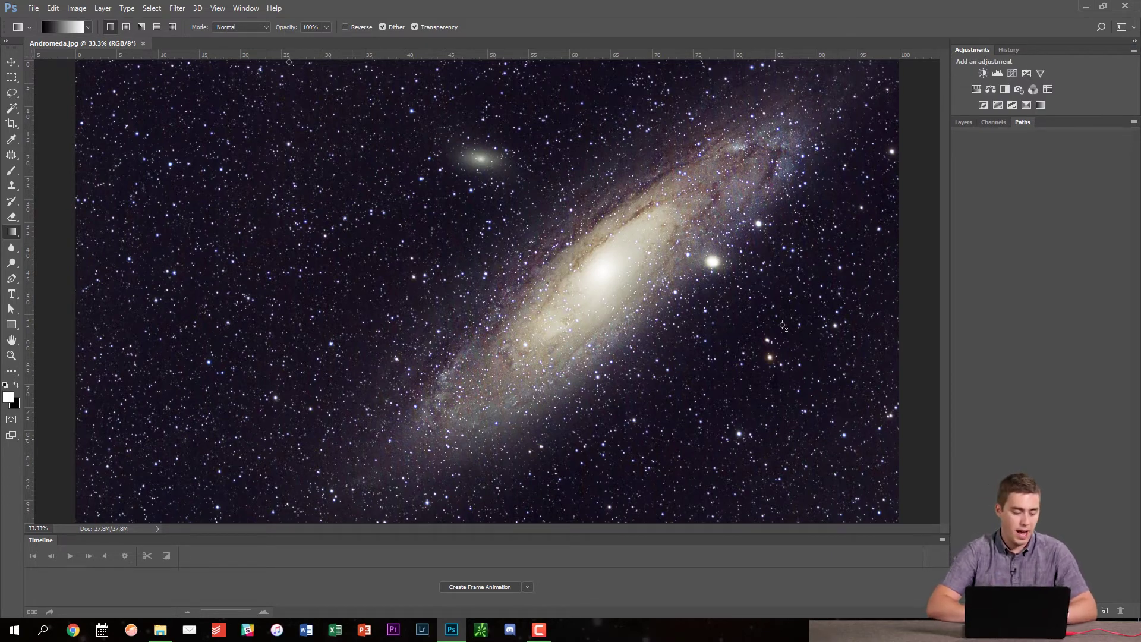
right_click(42, 539)
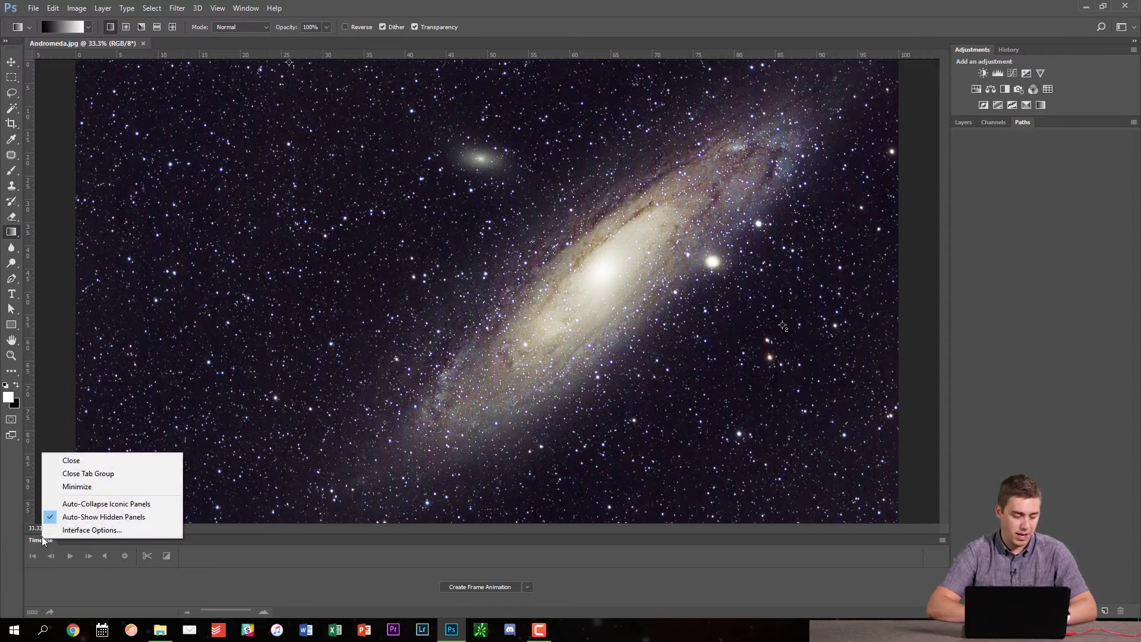
click(64, 461)
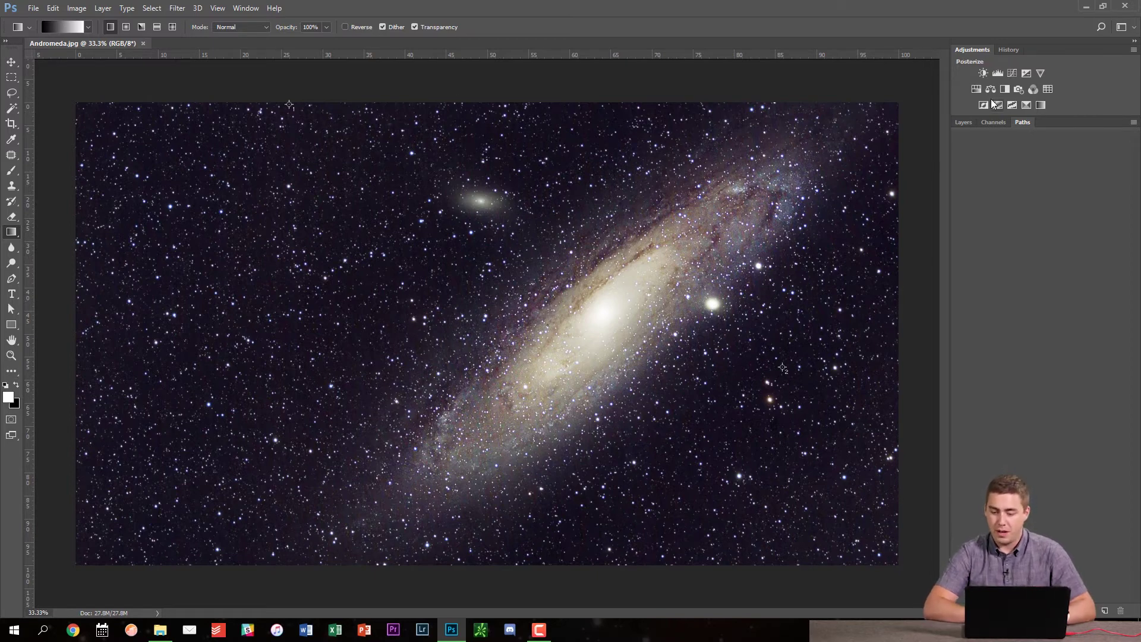
- Add a Curves 1 adjustment layer, enlarge its curves graph, and dock Properties in its own column
click(1010, 73)
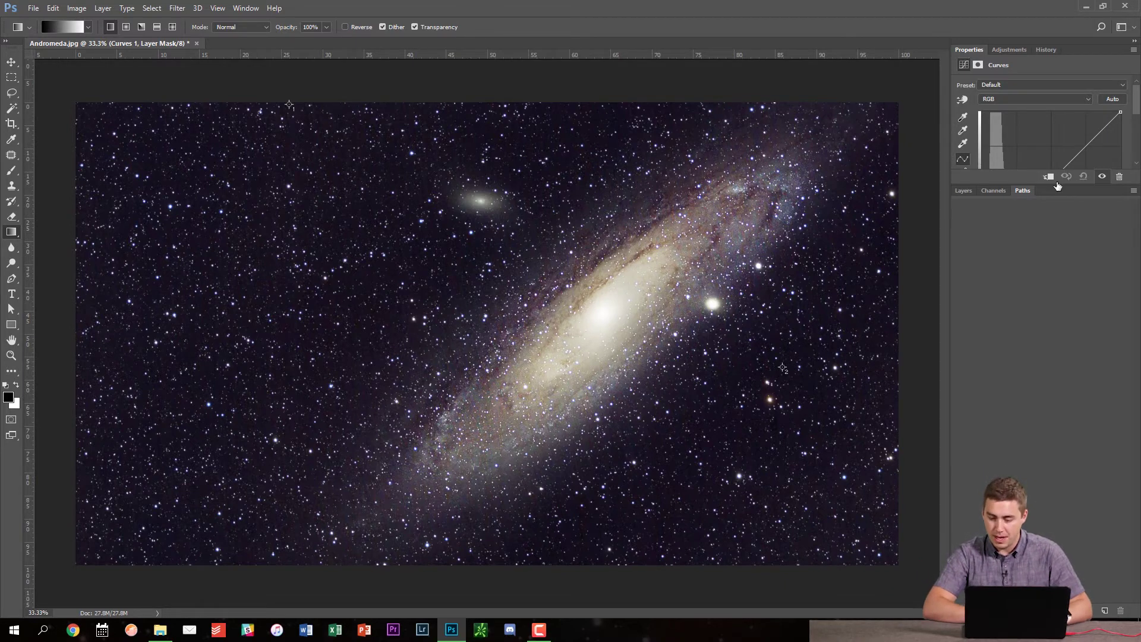
drag(1057, 184, 1057, 323)
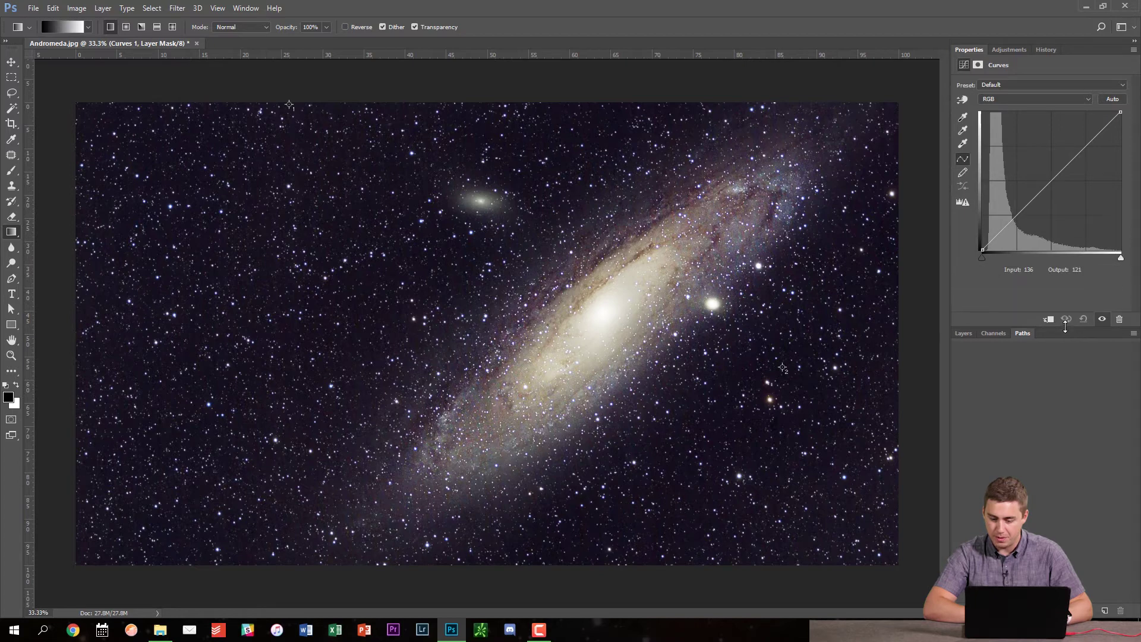
click(965, 328)
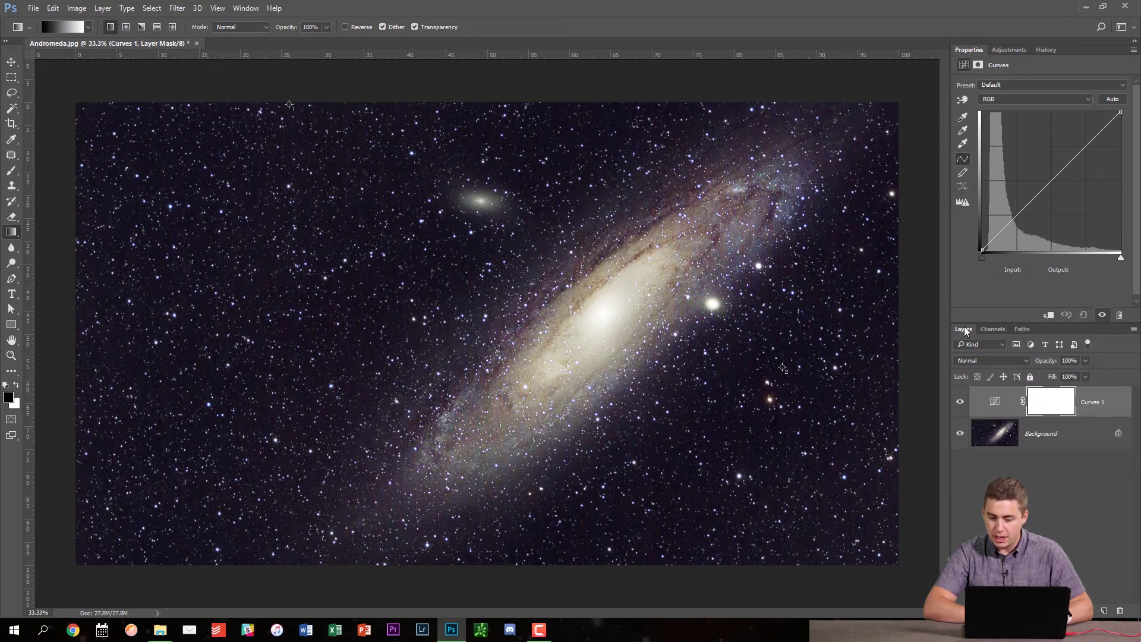
click(1000, 50)
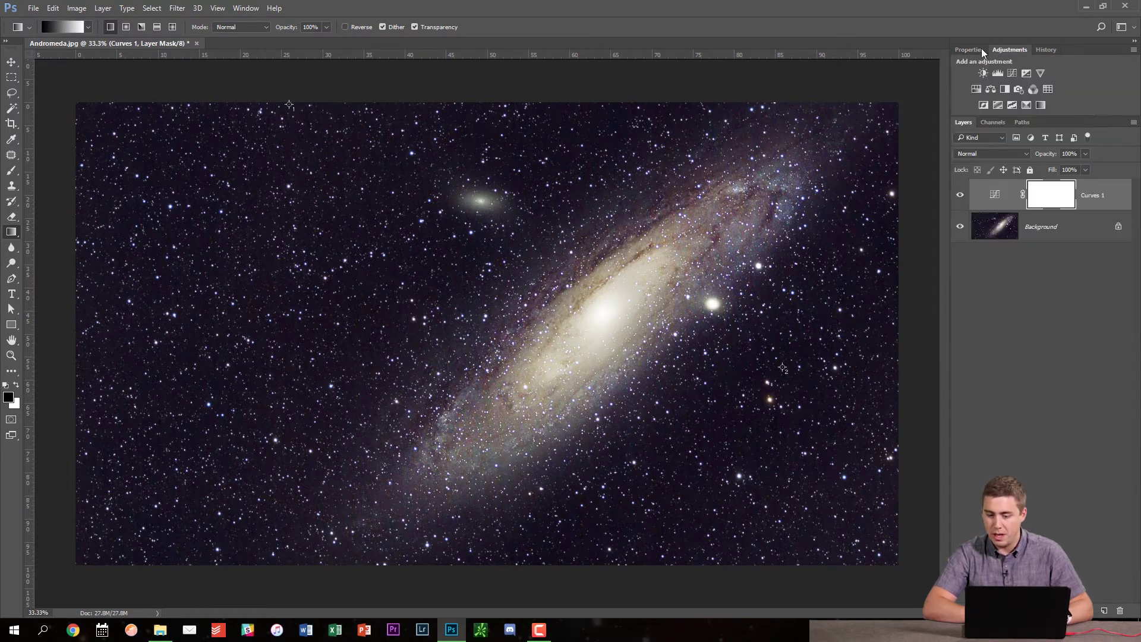
click(969, 50)
click(1004, 50)
click(975, 50)
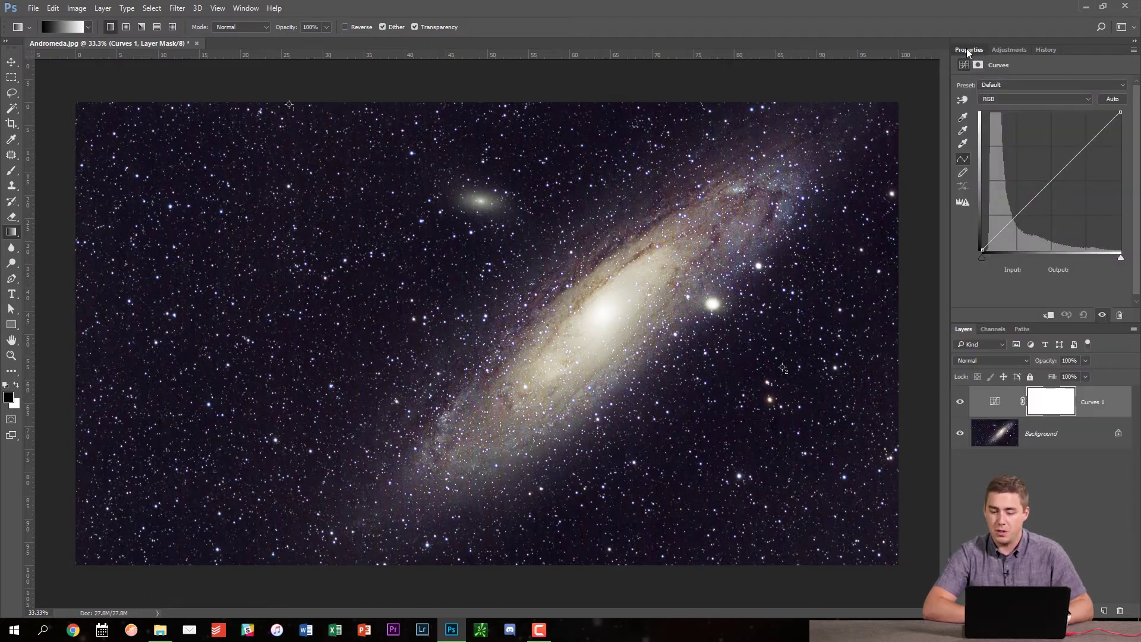
drag(967, 49, 939, 105)
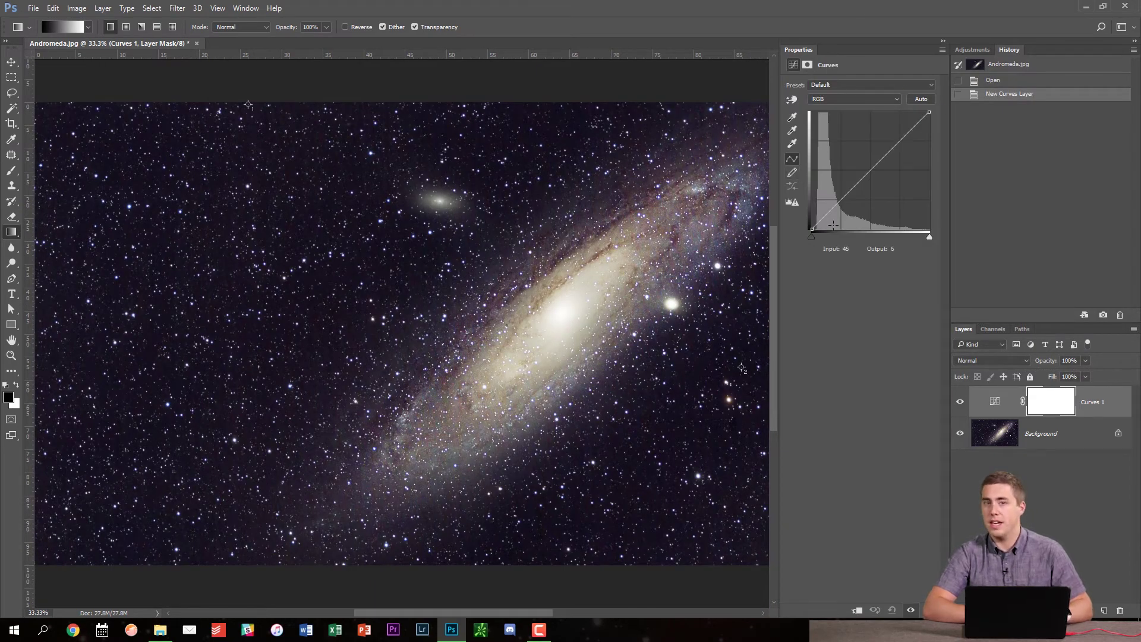
click(942, 50)
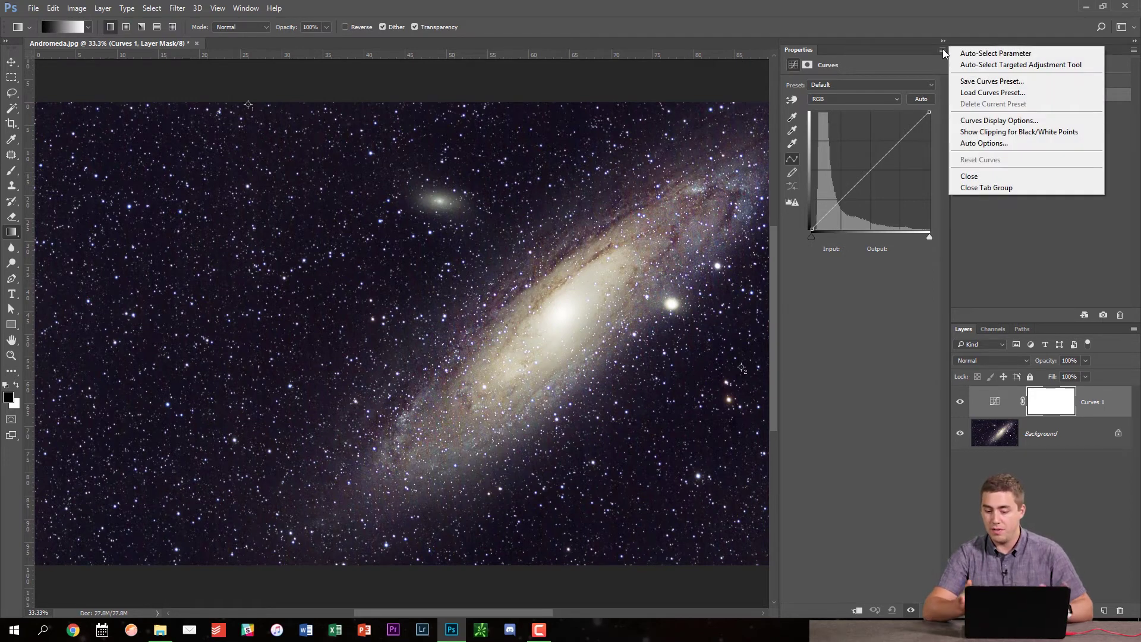
- Float the Properties panel, collapse it to an icon, and tuck it at the canvas's top-right
click(864, 355)
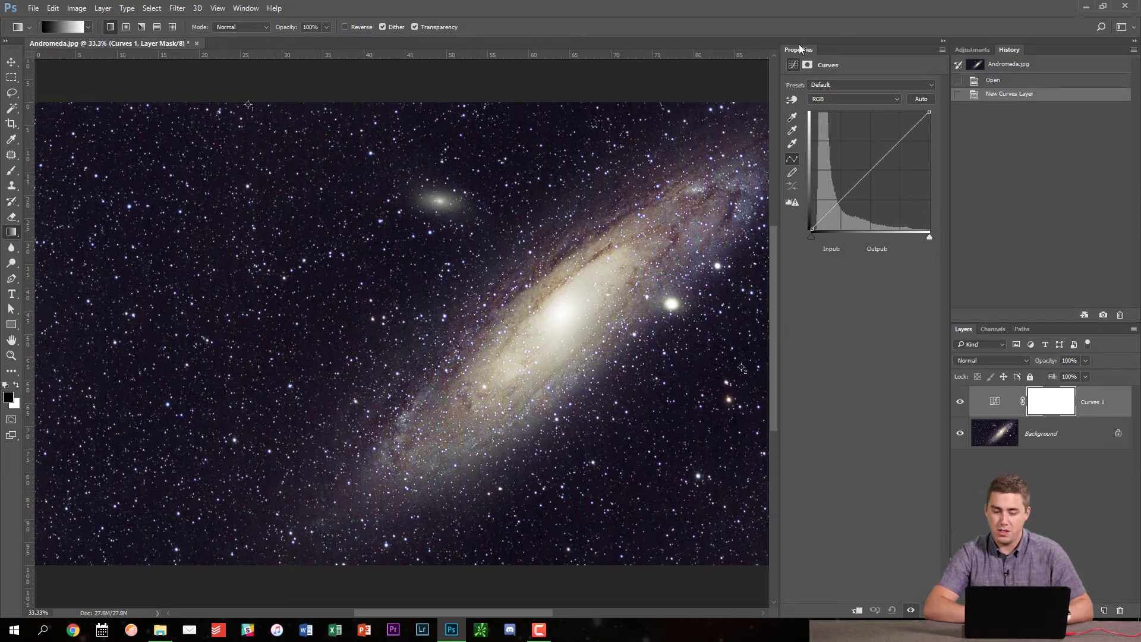
drag(799, 49, 553, 233)
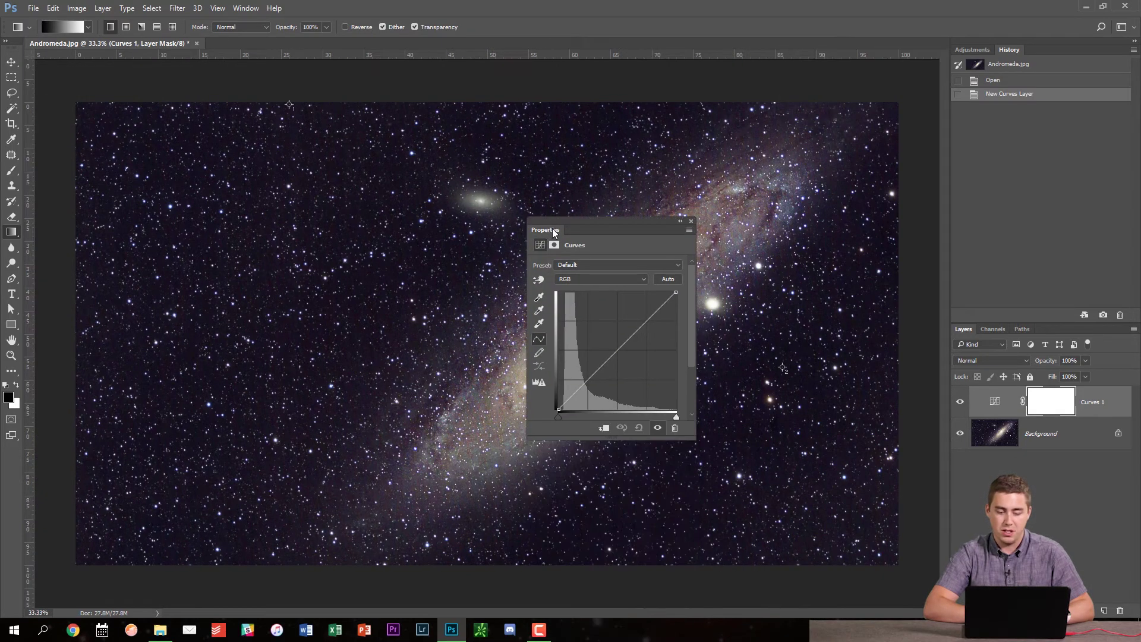
click(681, 221)
drag(534, 220, 880, 60)
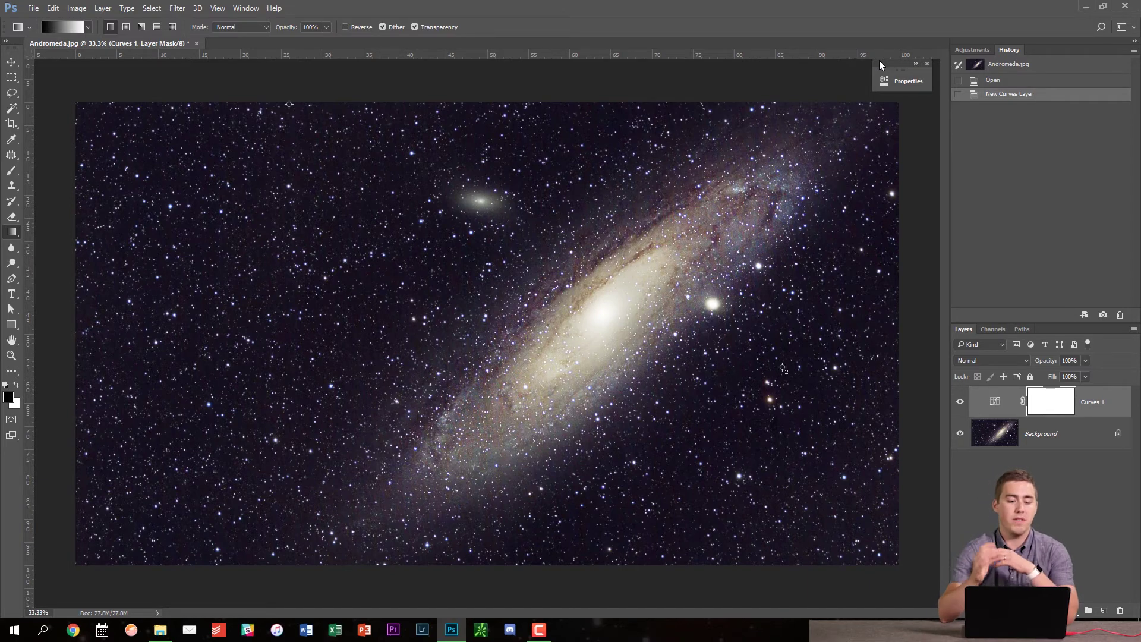
- Choose Window > Workspace > New Workspace, bringing up the dialog with default name Untitled-1
click(244, 8)
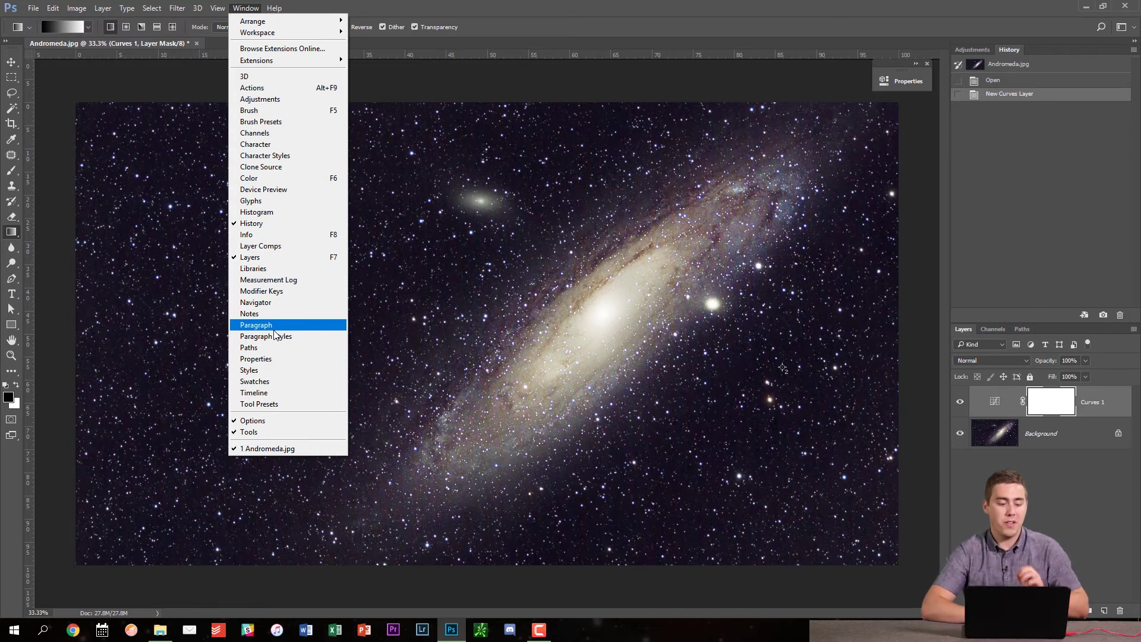
mouse_move(237, 35)
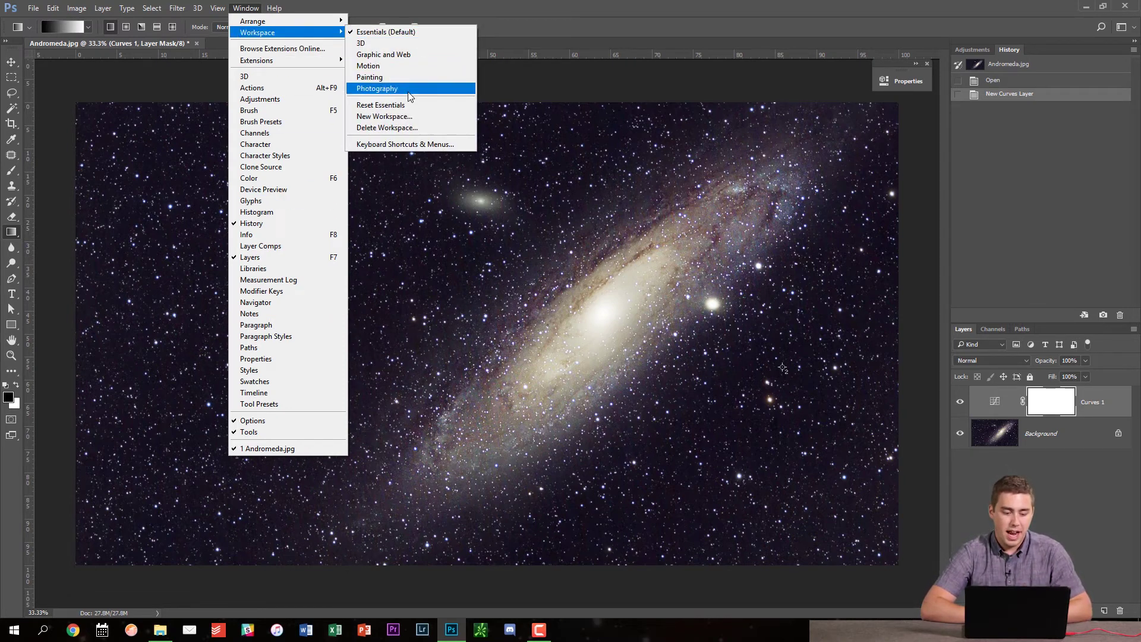
click(404, 121)
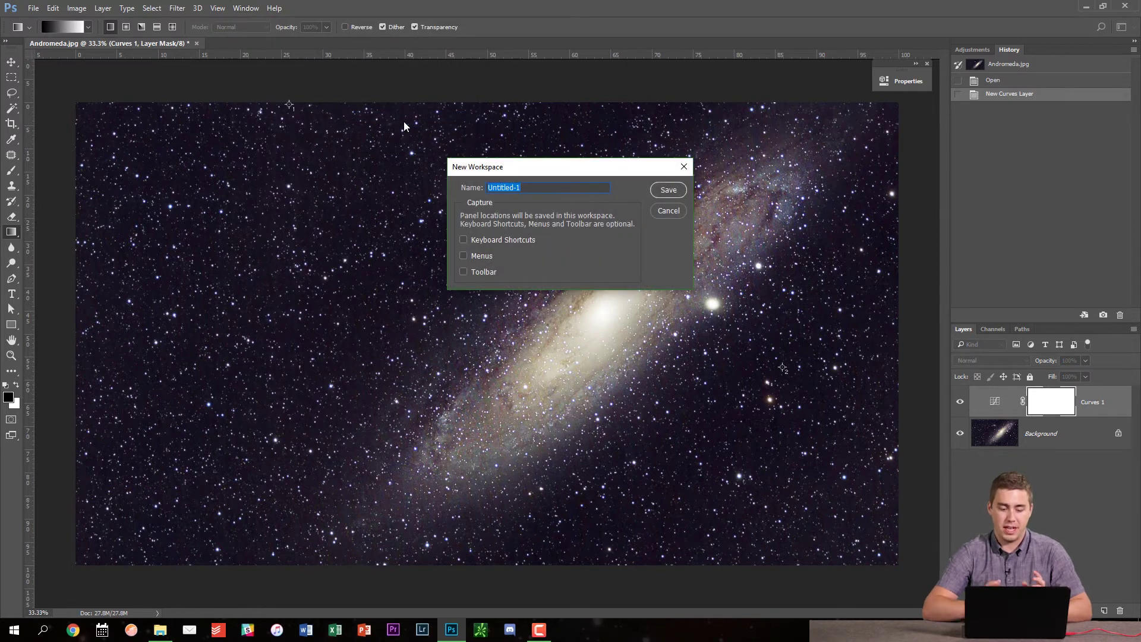
- Enter 'My Favorite Workspace' as the new workspace name and save it
text(My F)
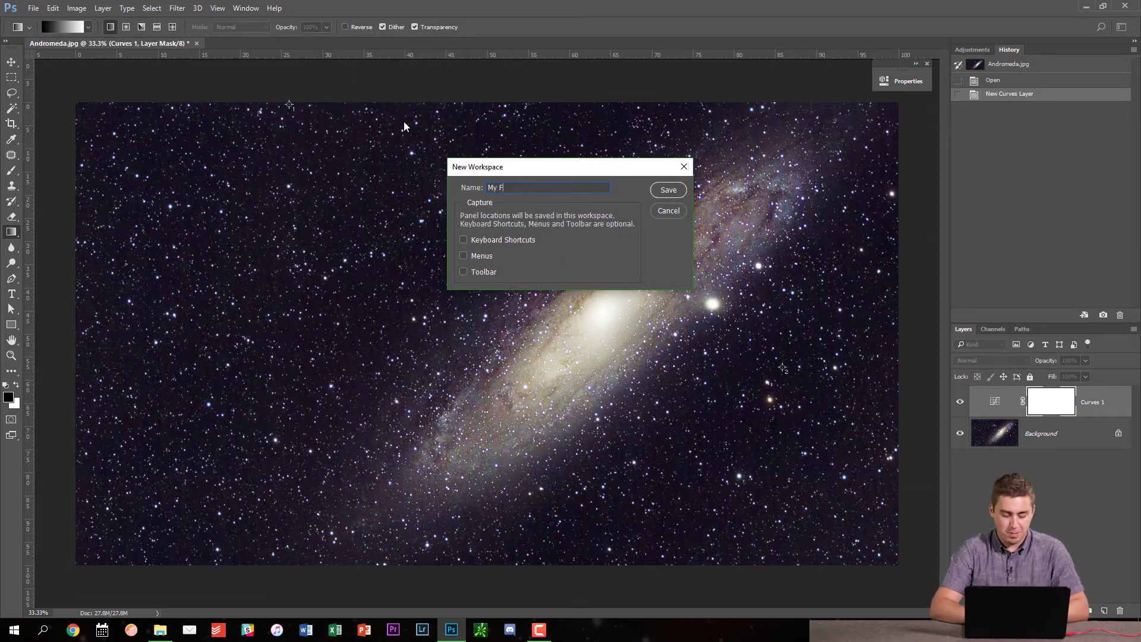
text(avorite)
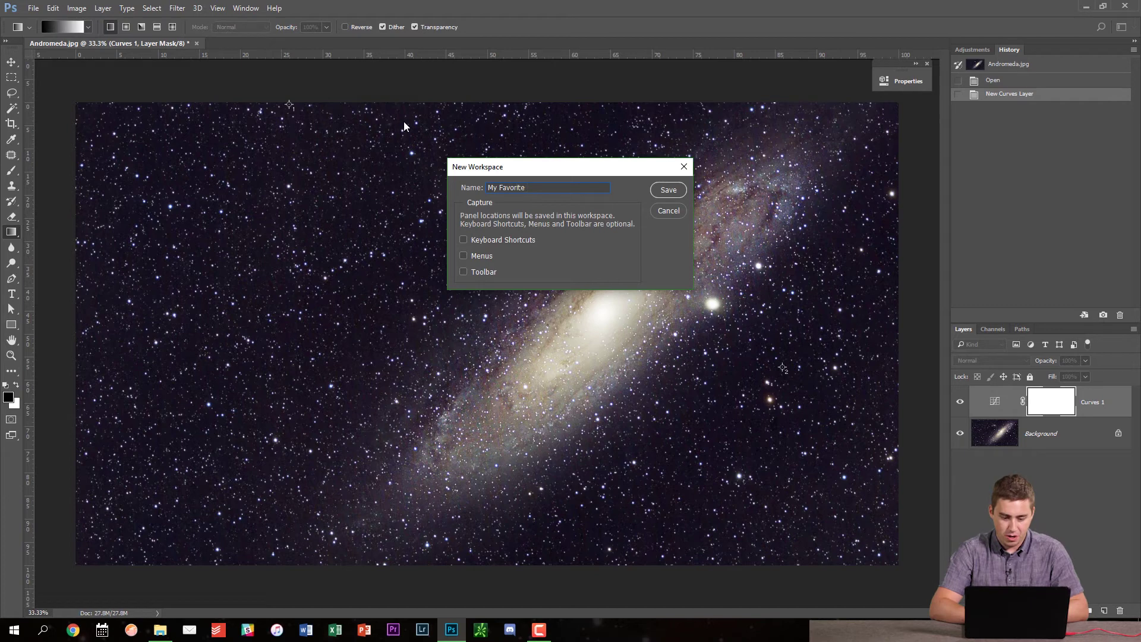
text( Workspace)
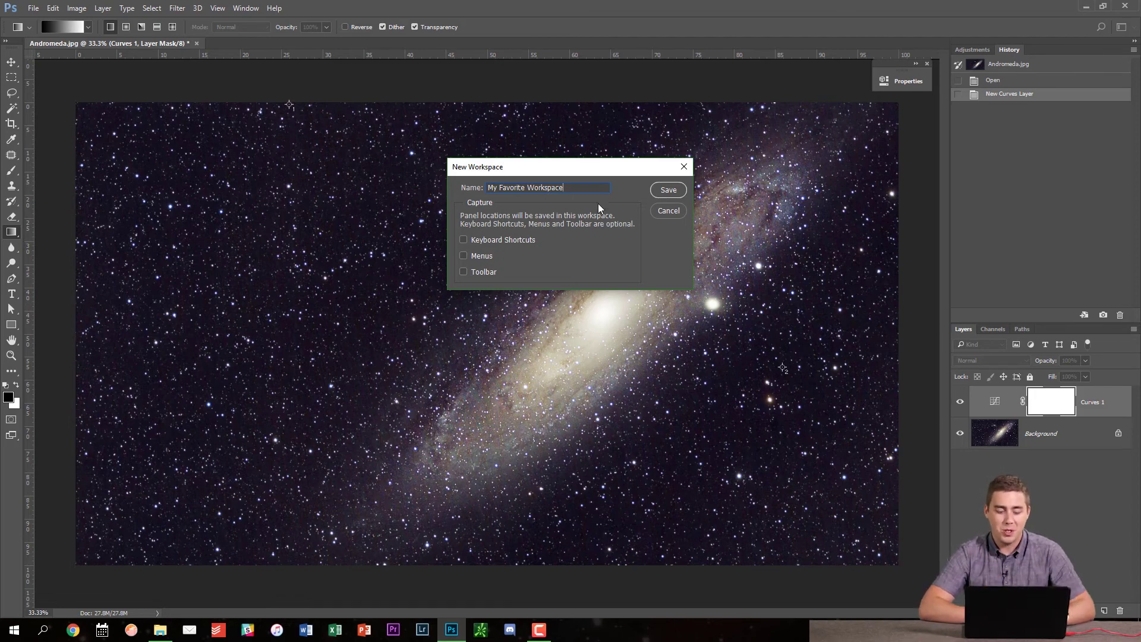
click(669, 190)
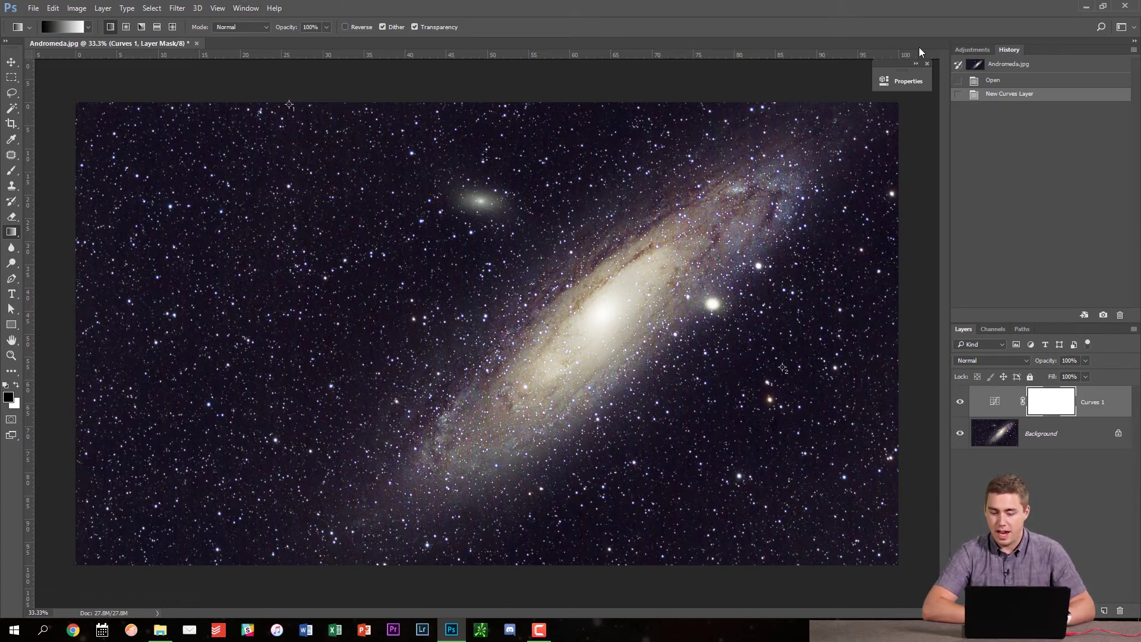
- Float the Properties and History panels over the image, then reset My Favorite Workspace to redock them
drag(883, 65, 550, 166)
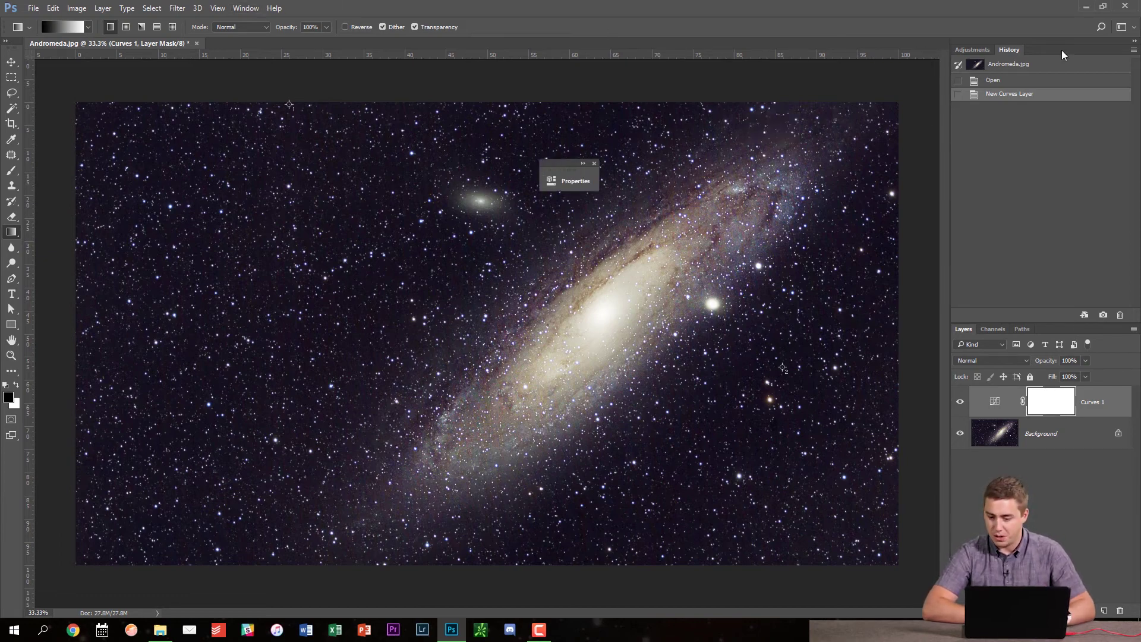
drag(1010, 52, 595, 211)
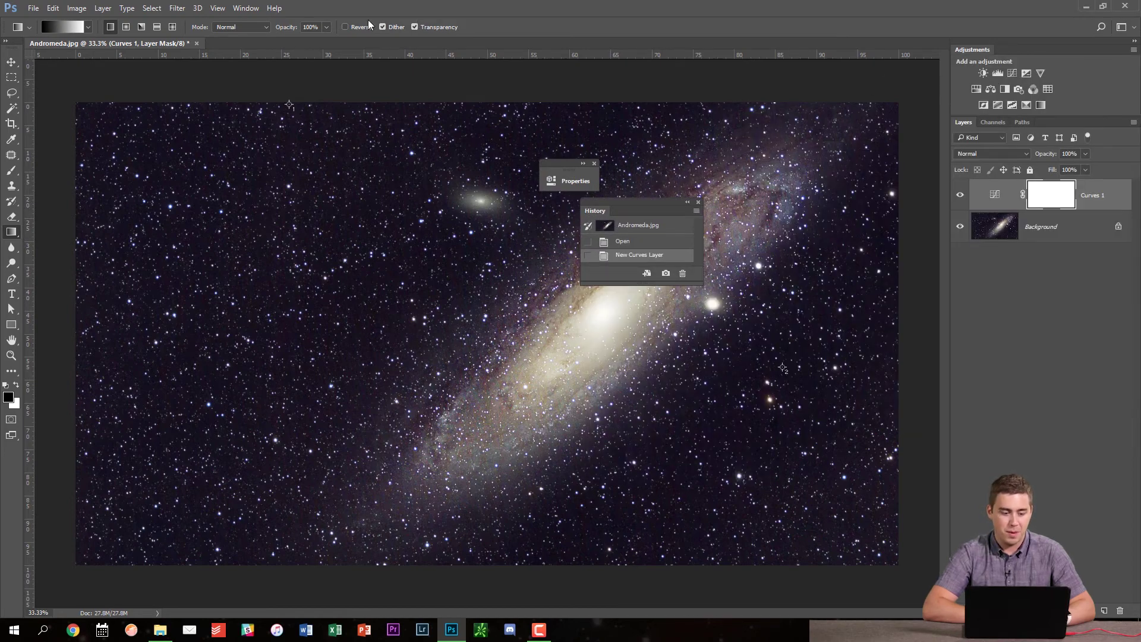
click(242, 8)
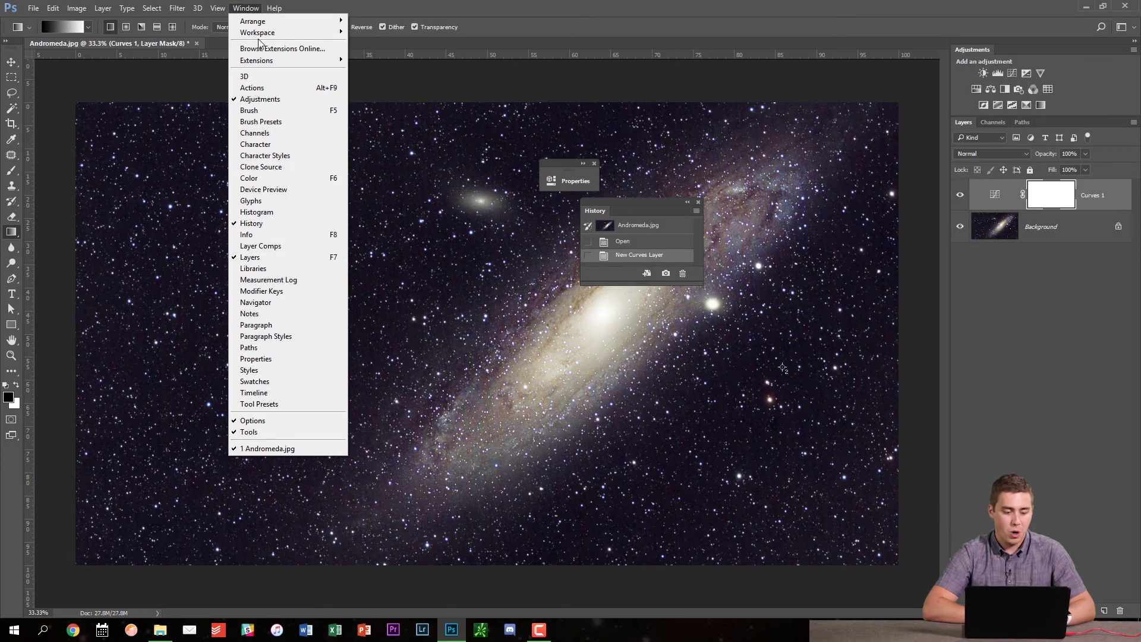
mouse_move(260, 37)
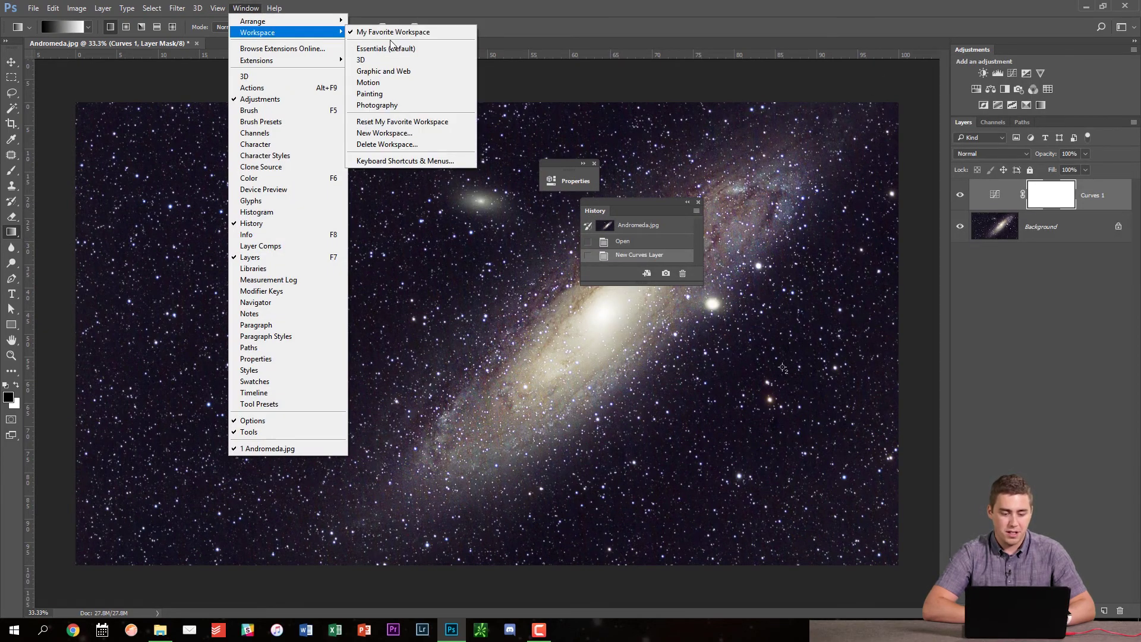
click(435, 123)
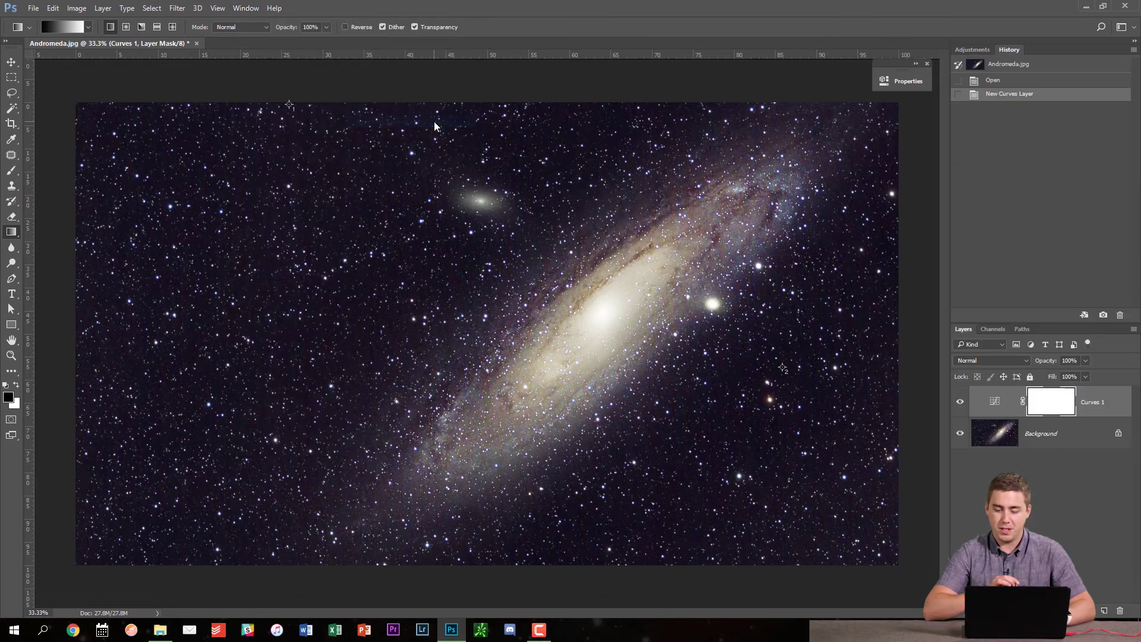